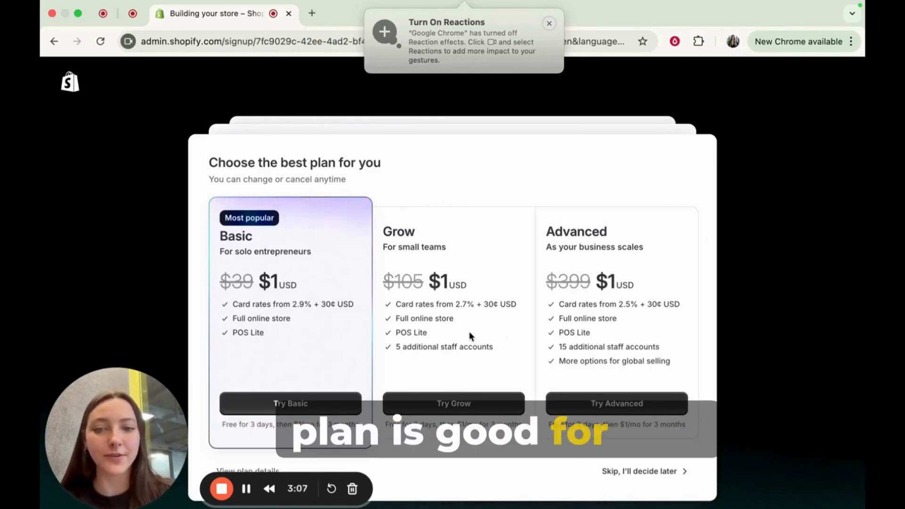
# Step: Skip choosing a subscription plan and open the theme management page of the online store
pyautogui.click(684, 473)
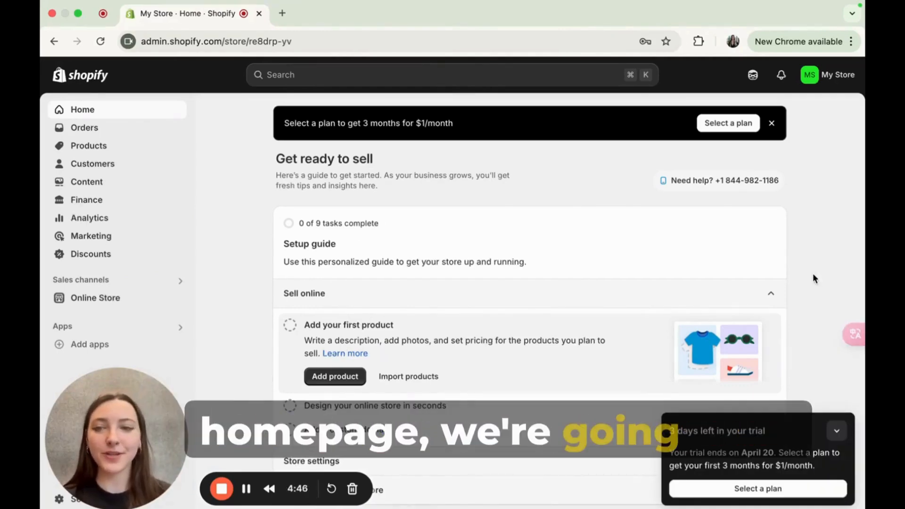
pyautogui.click(123, 297)
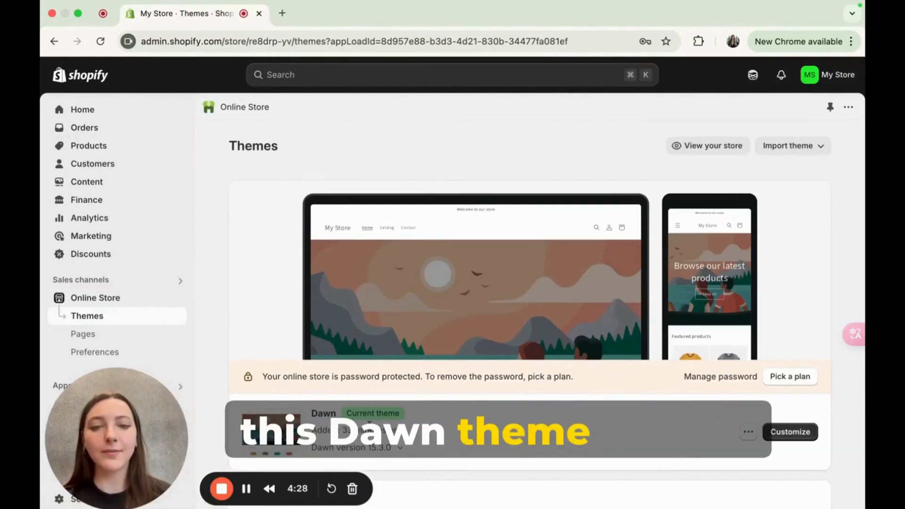
# Step: Look through the suggested themes and the full Theme Store catalogue, and return to the store's themes
pyautogui.scroll(-10, 605, 432)
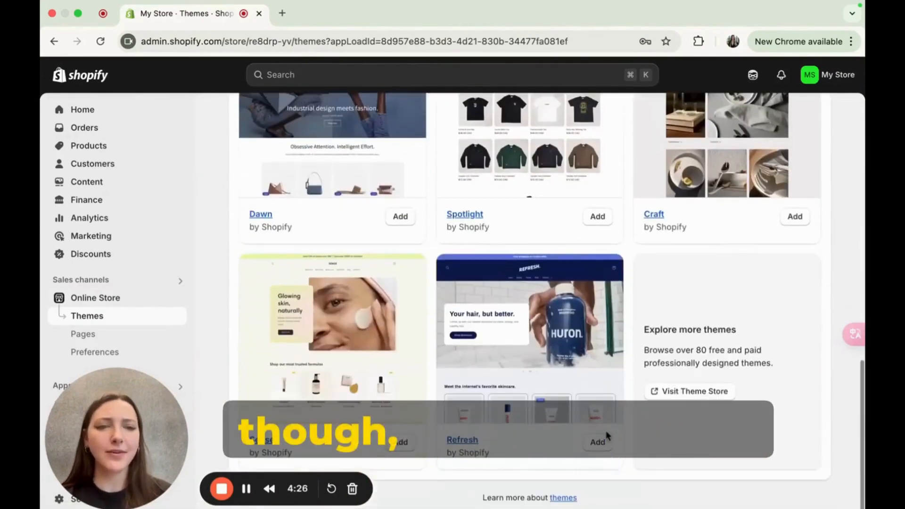
pyautogui.click(678, 392)
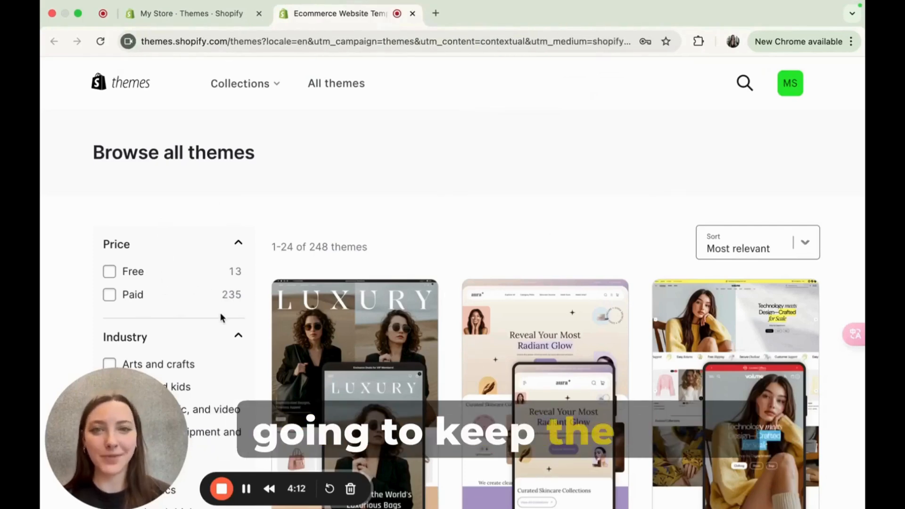
pyautogui.click(413, 14)
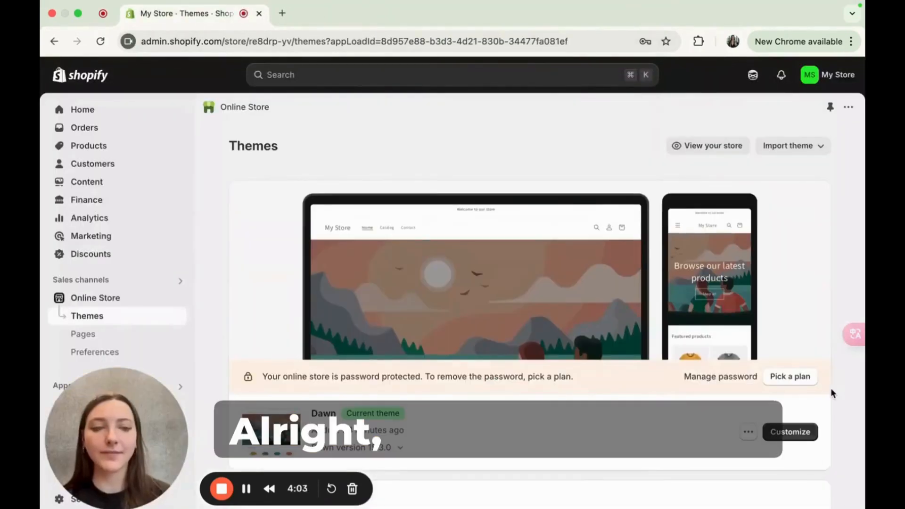
# Step: Customize the Dawn theme, using Banner_image as Image 1 of the home page's image banner
pyautogui.click(801, 431)
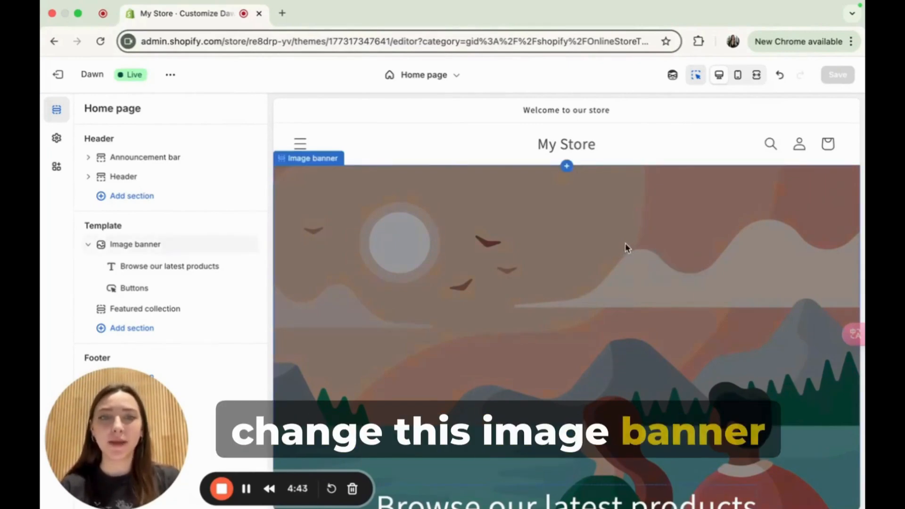
pyautogui.click(208, 245)
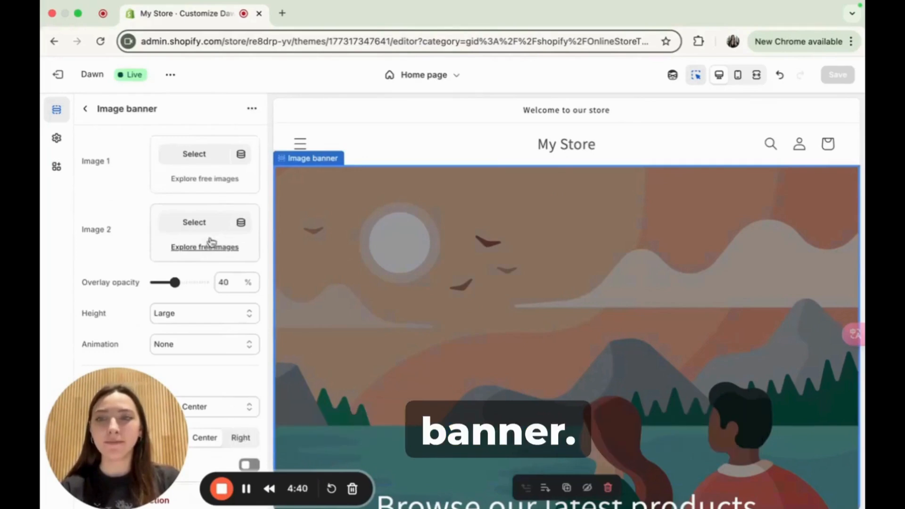
pyautogui.click(200, 156)
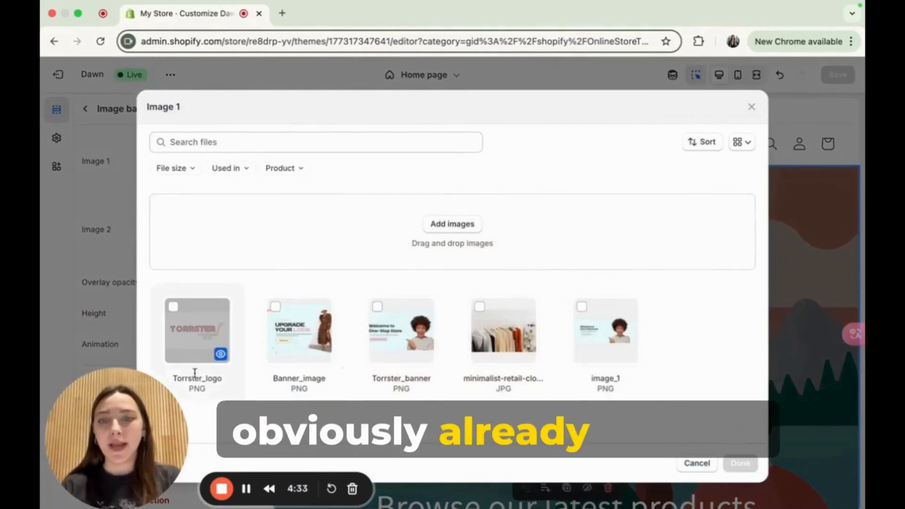
pyautogui.click(288, 353)
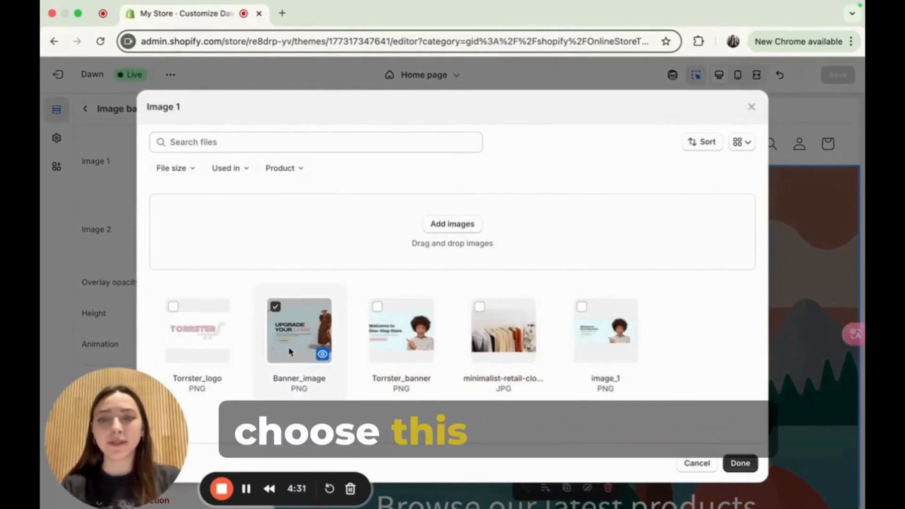
pyautogui.click(741, 464)
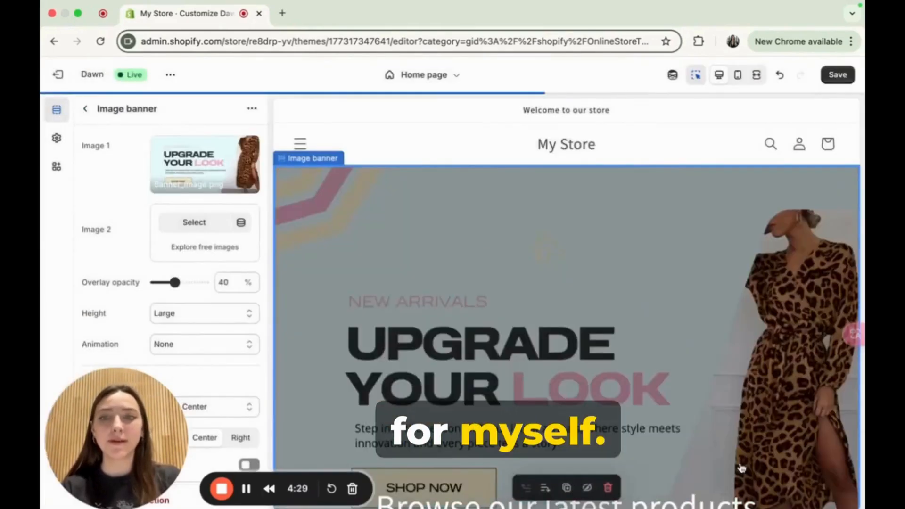
pyautogui.scroll(-2, 741, 468)
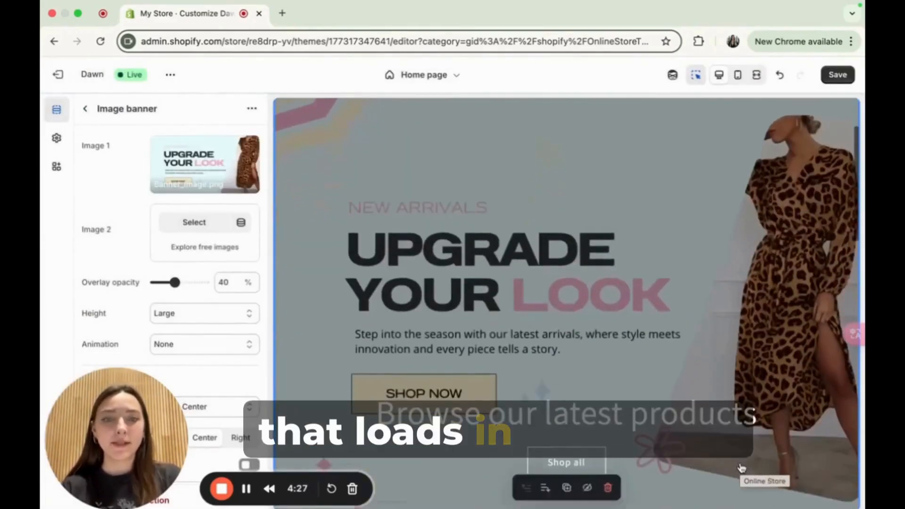
pyautogui.scroll(1, 742, 468)
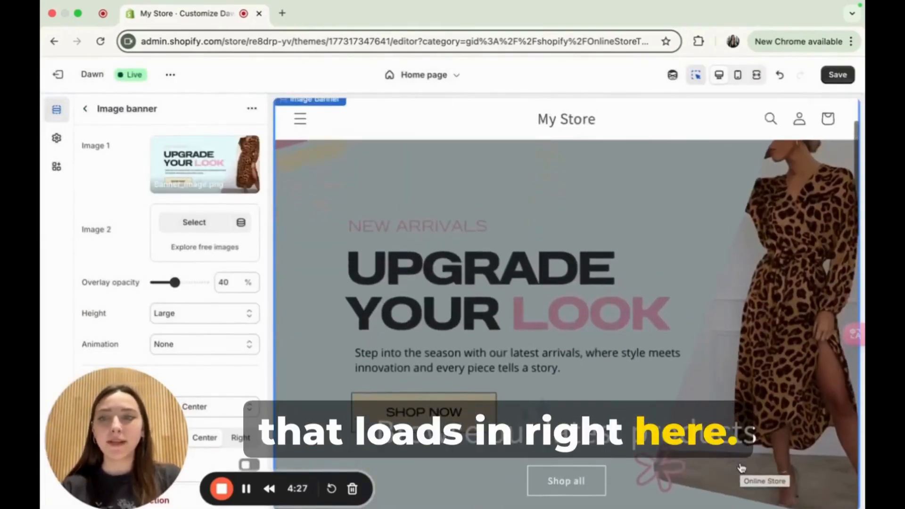
# Step: Remove the heading text "Browse our latest products" from the image banner
pyautogui.click(702, 438)
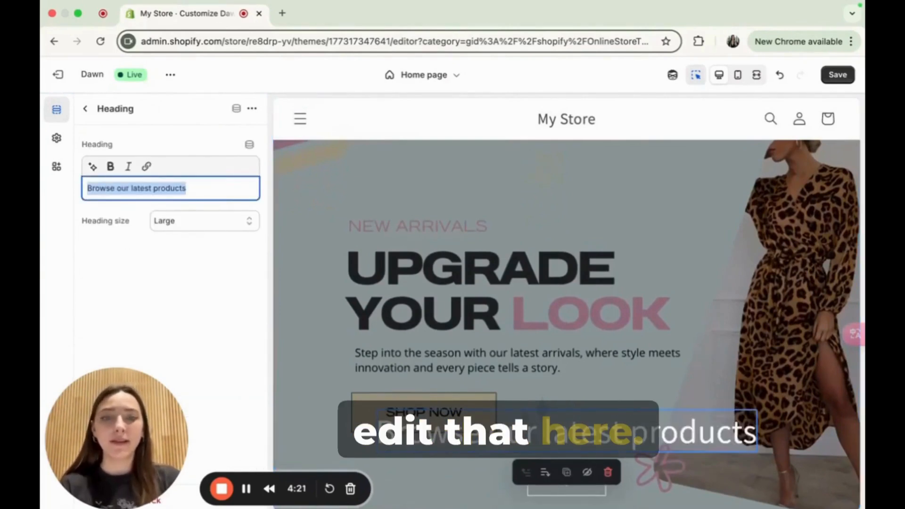
pyautogui.press('BackSpace')
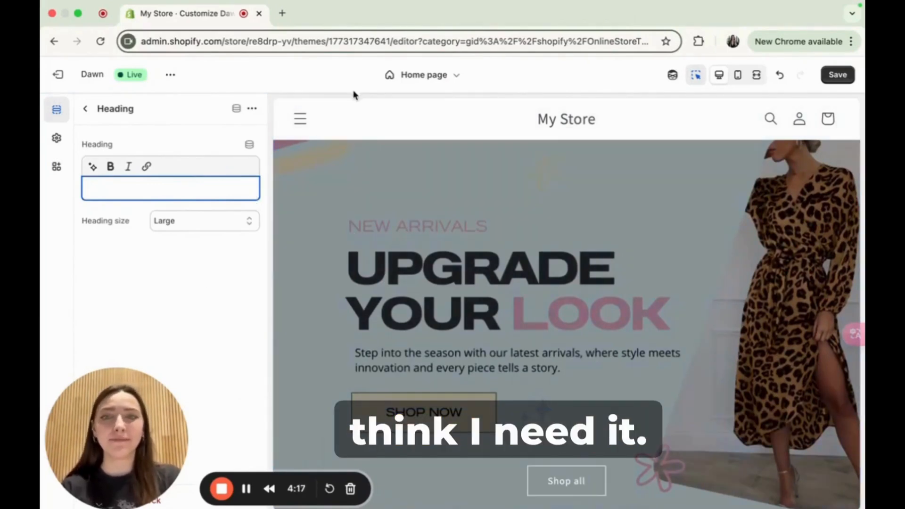
pyautogui.click(87, 111)
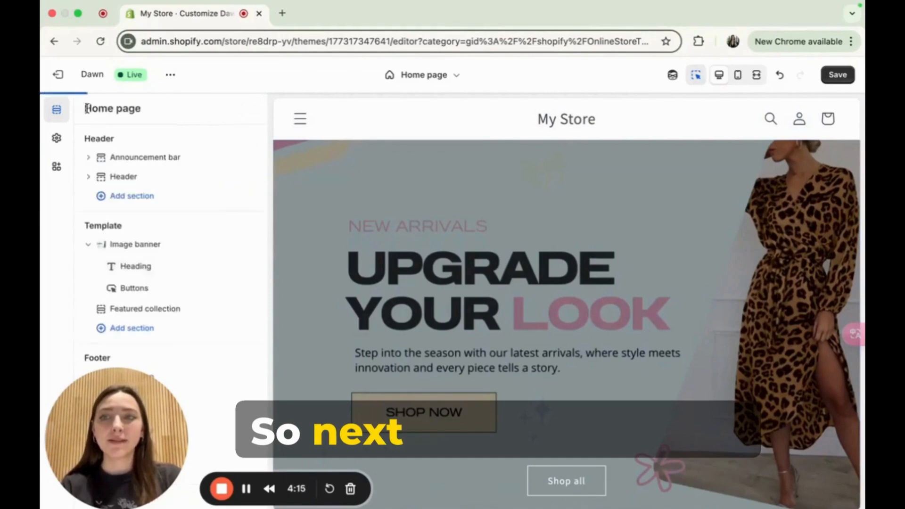
# Step: Set Torrster_logo as the store logo in the theme settings
pyautogui.click(56, 139)
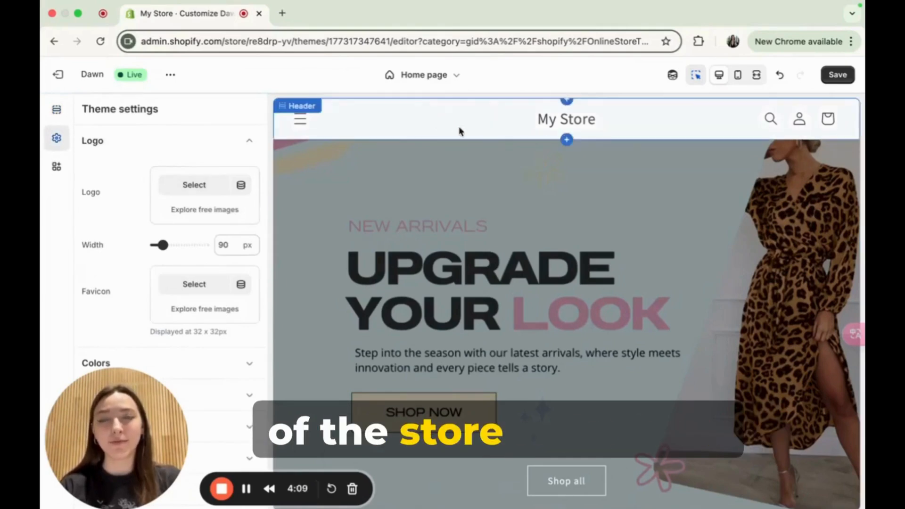
pyautogui.click(203, 188)
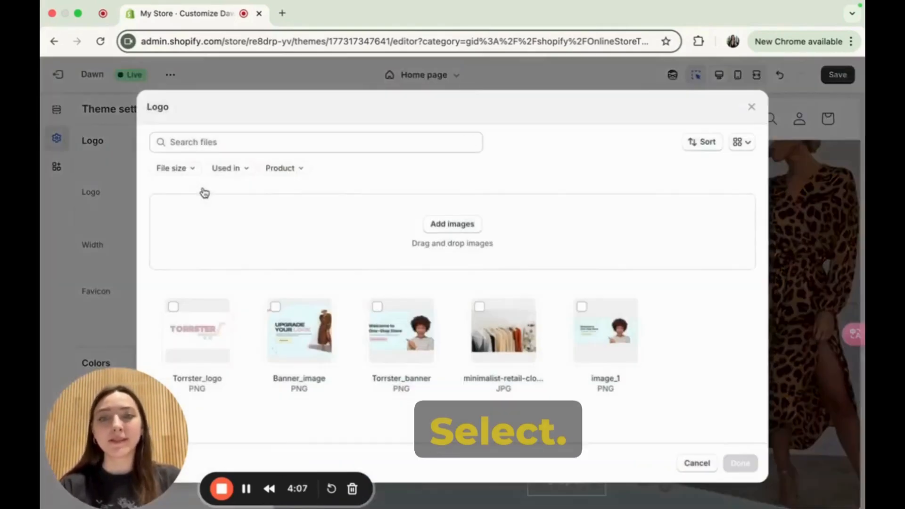
pyautogui.click(207, 325)
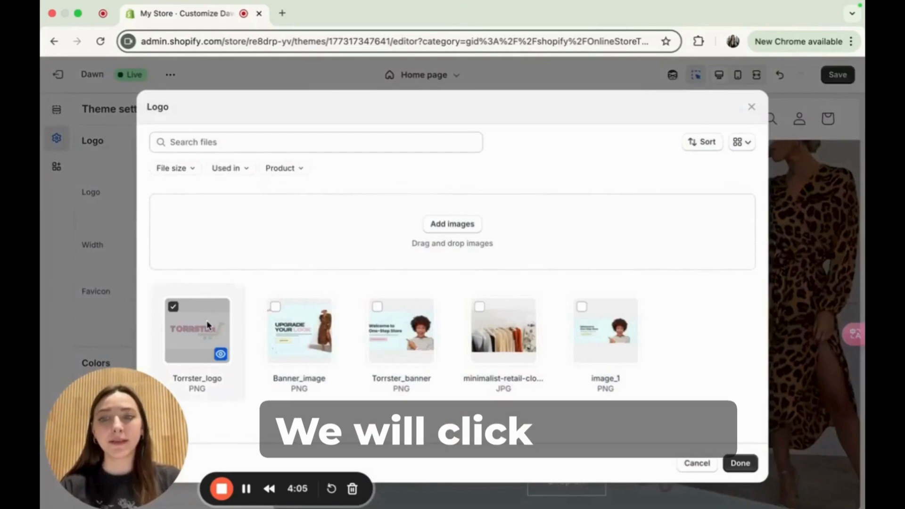
pyautogui.click(738, 465)
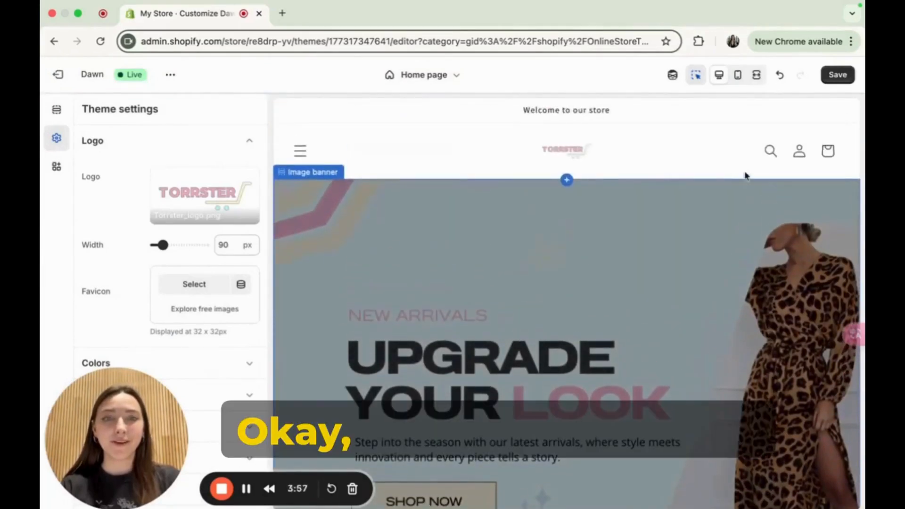
pyautogui.scroll(-2, 679, 159)
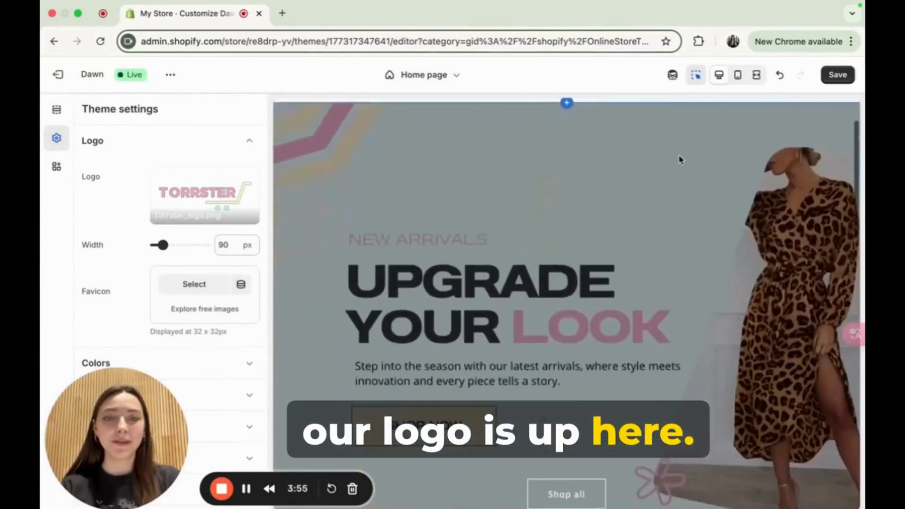
# Step: Save the theme customizations and exit the theme editor
pyautogui.click(838, 74)
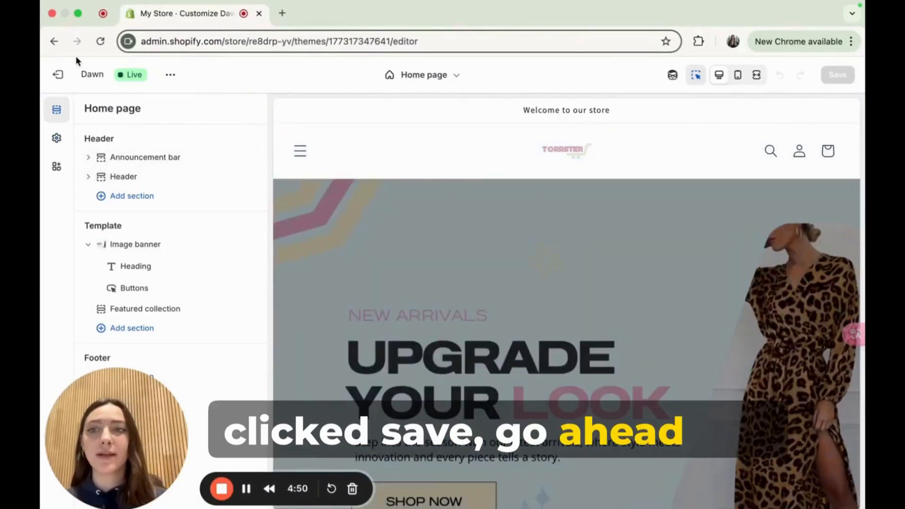
pyautogui.click(59, 75)
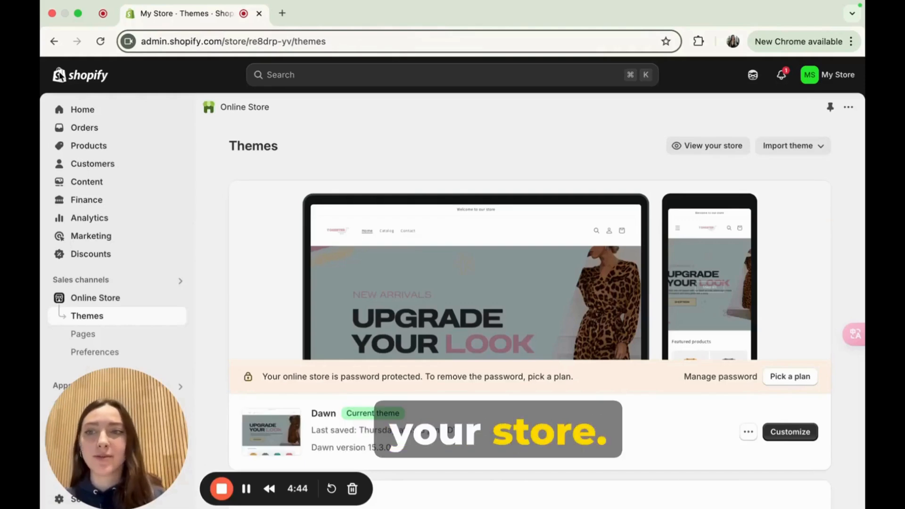
# Step: Start a new product in the store and title it "Floral Midi Dress"
pyautogui.click(66, 150)
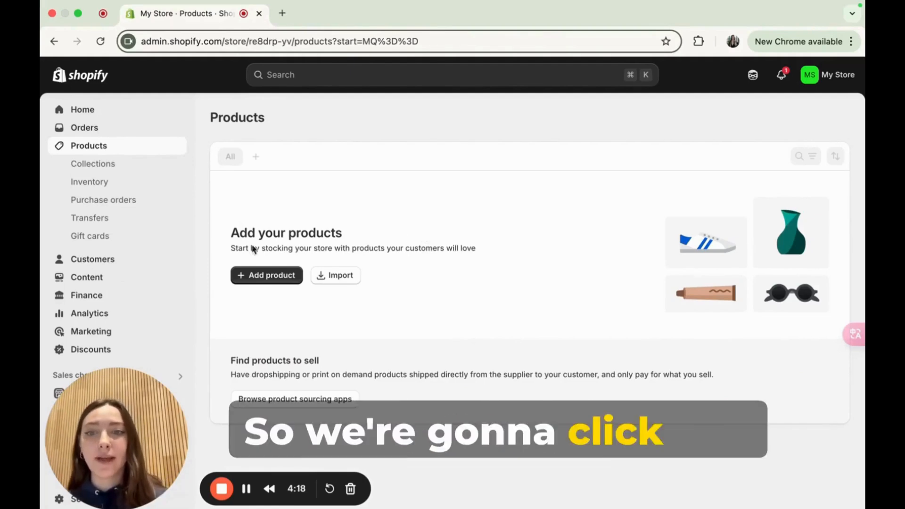
pyautogui.click(255, 275)
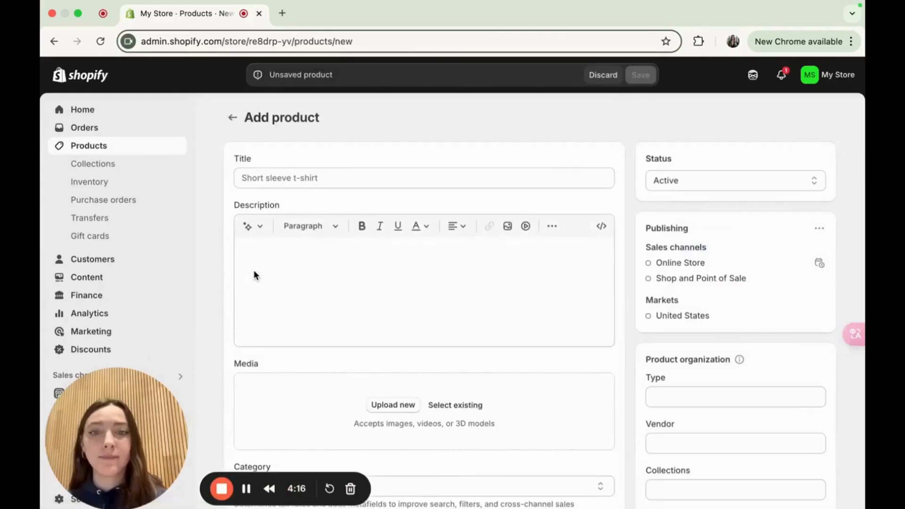
pyautogui.click(410, 182)
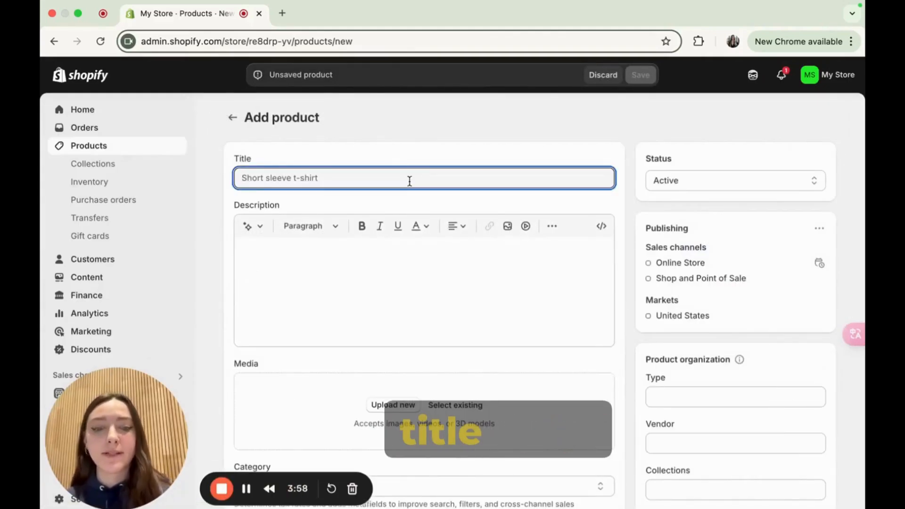
pyautogui.write('Floral Midi Dress')
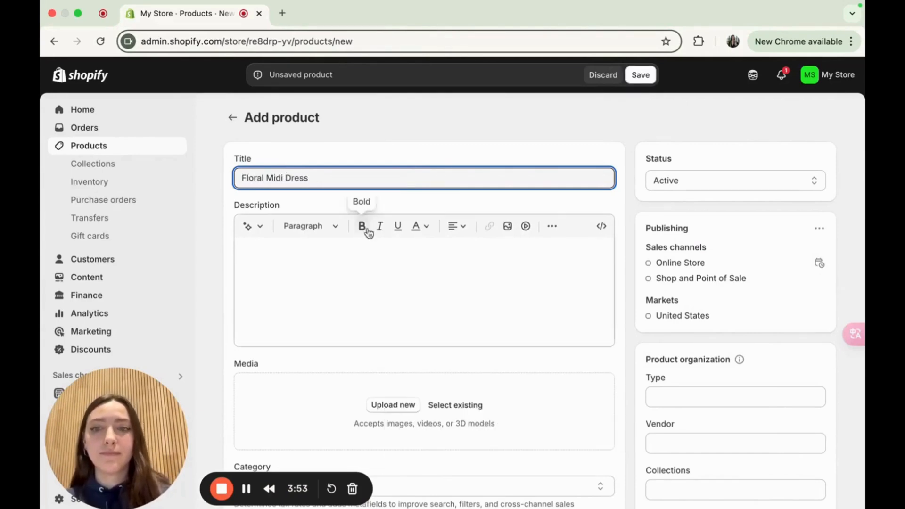
# Step: Generate the product description from the keywords "floral, summer, dress" in the Expert tone and keep the suggested text
pyautogui.click(359, 253)
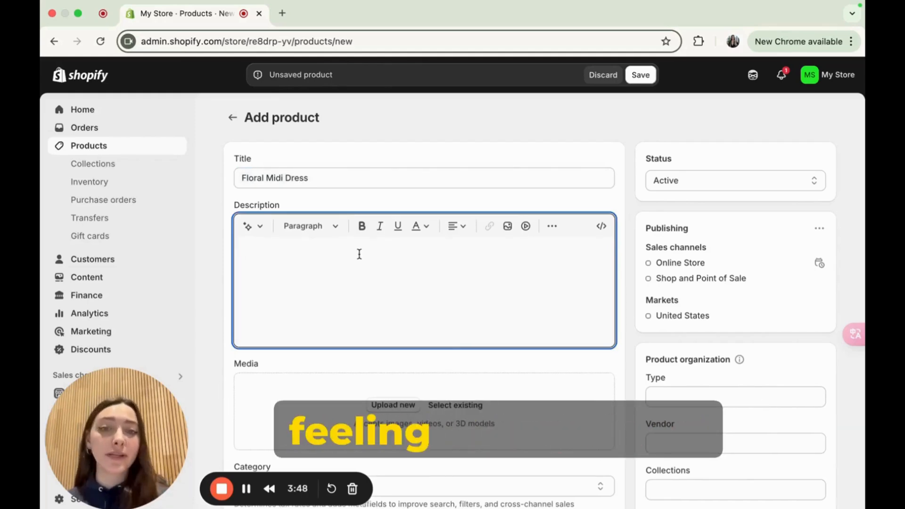
pyautogui.click(258, 237)
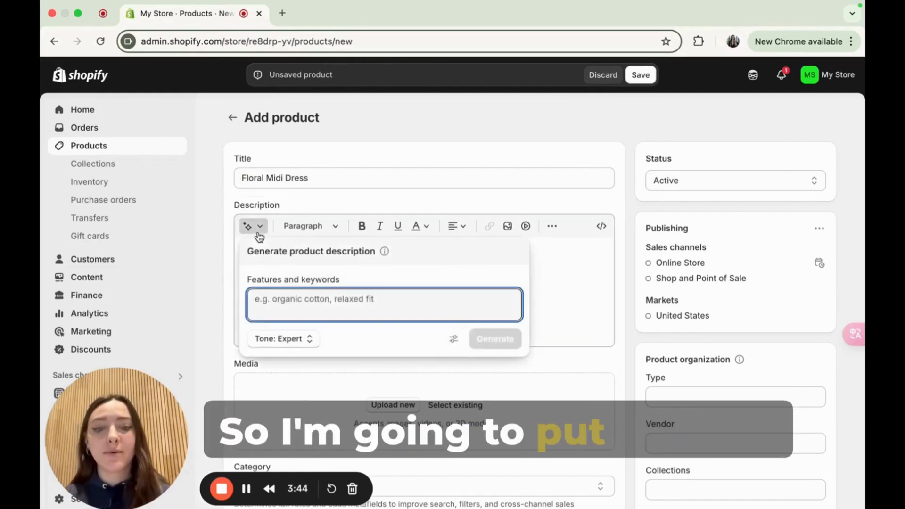
pyautogui.write('floral')
pyautogui.write(', summer, dr')
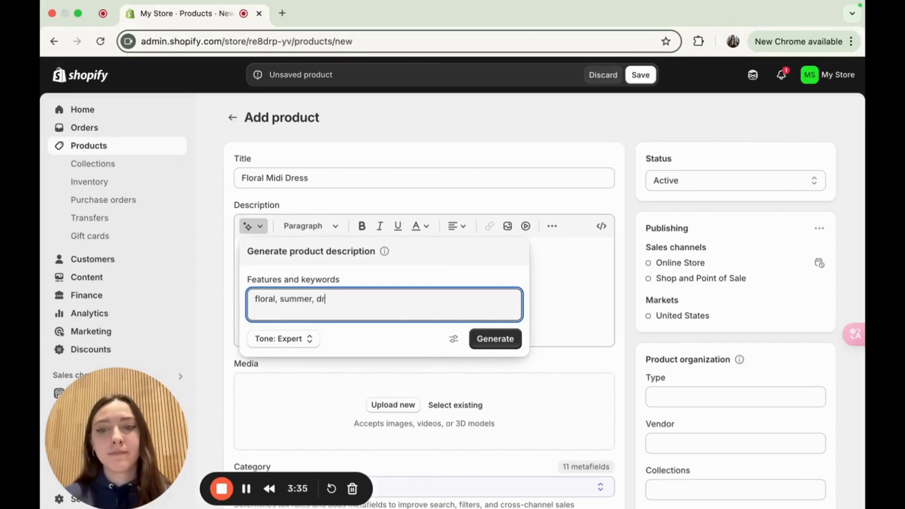
pyautogui.write('ess')
pyautogui.click(494, 341)
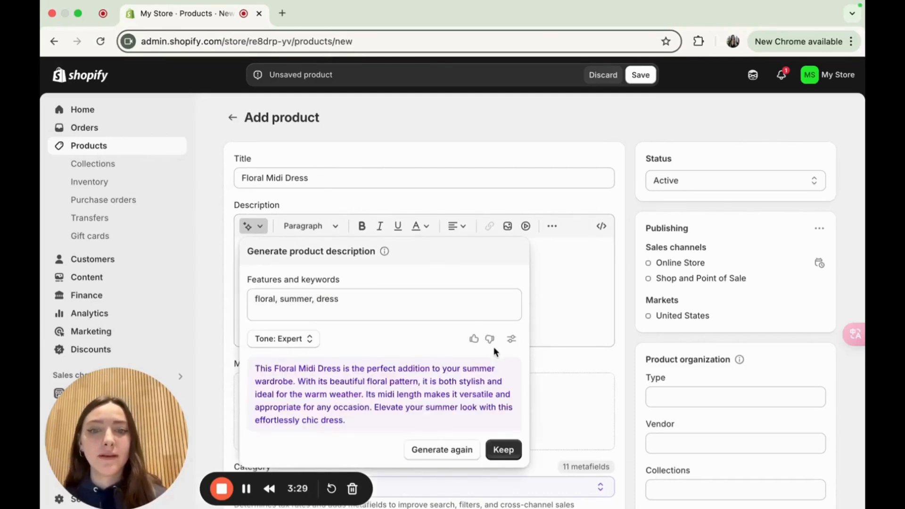
pyautogui.click(503, 450)
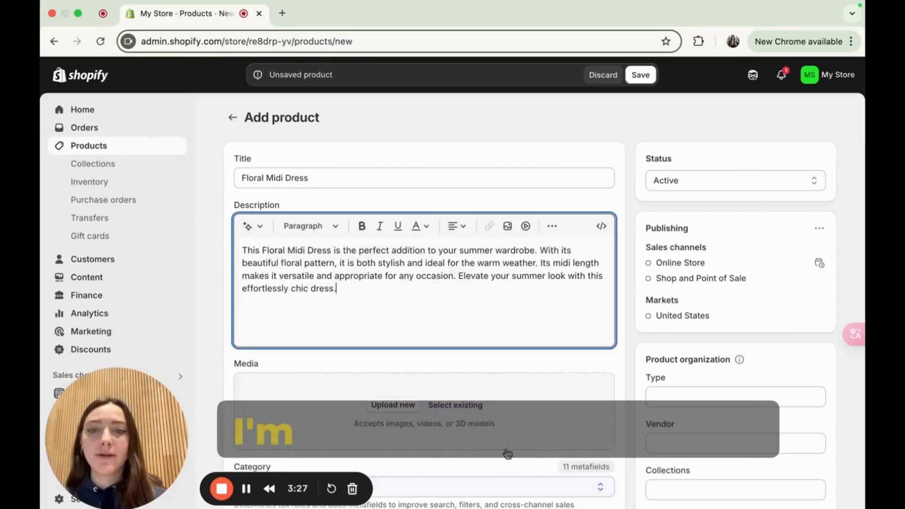
# Step: Upload the photo of the floral wrap dress as the product's media
pyautogui.scroll(-3, 507, 452)
pyautogui.scroll(-2, 507, 451)
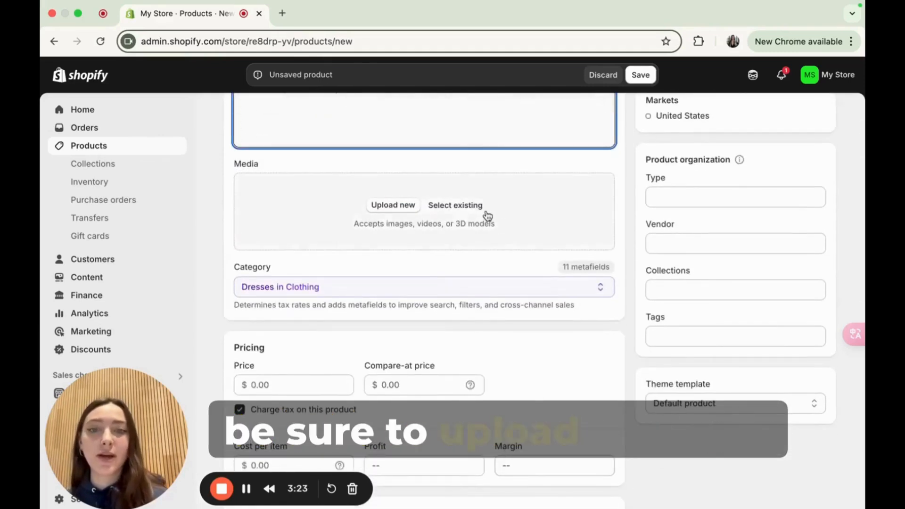
pyautogui.click(407, 210)
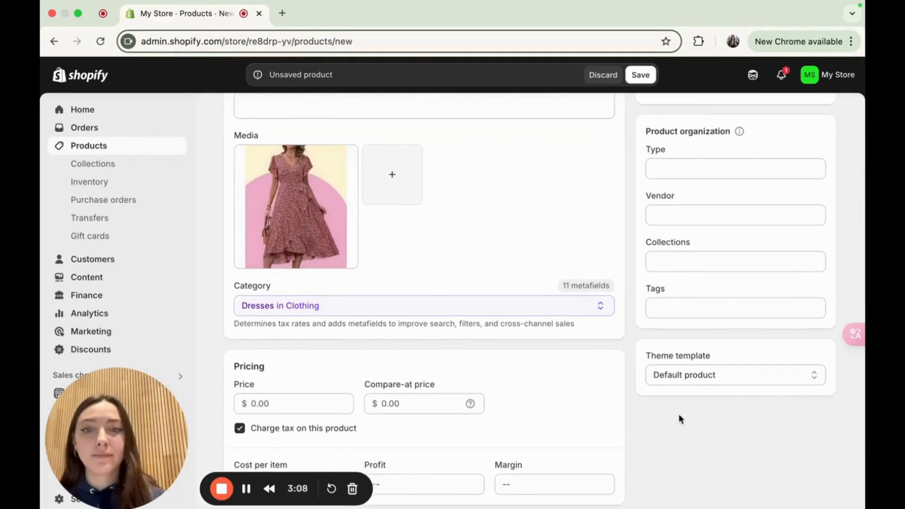
# Step: Set the product's price to $30 and its stock quantity at the shop location to 100
pyautogui.scroll(-1, 681, 419)
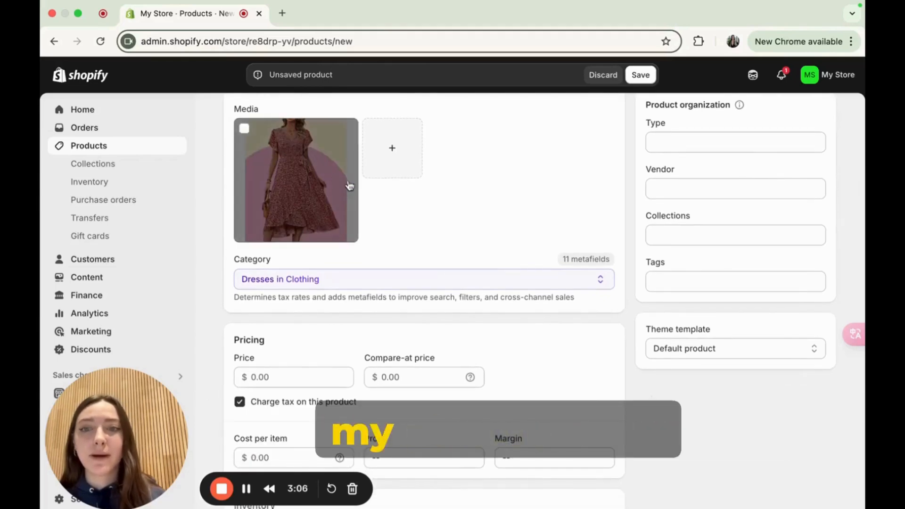
pyautogui.scroll(-3, 552, 269)
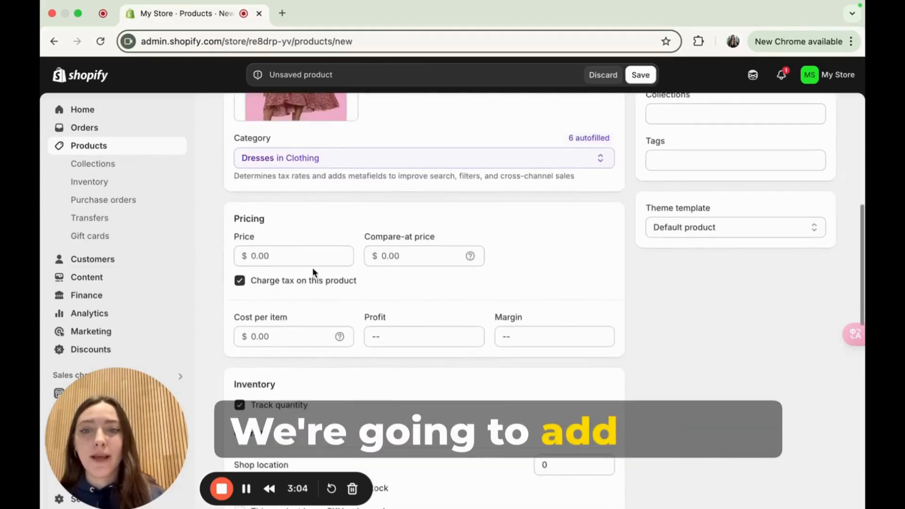
pyautogui.click(307, 256)
pyautogui.write('3')
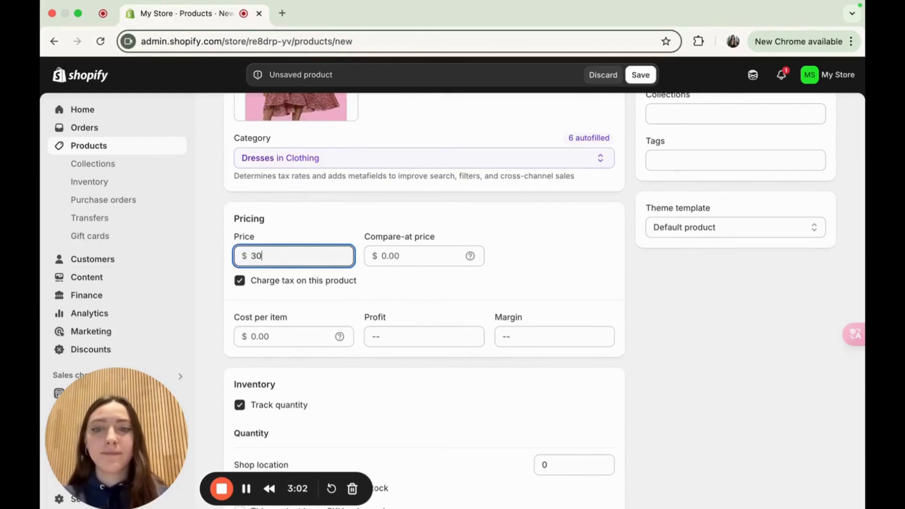
pyautogui.write('0')
pyautogui.scroll(-1, 640, 331)
pyautogui.scroll(-1, 641, 336)
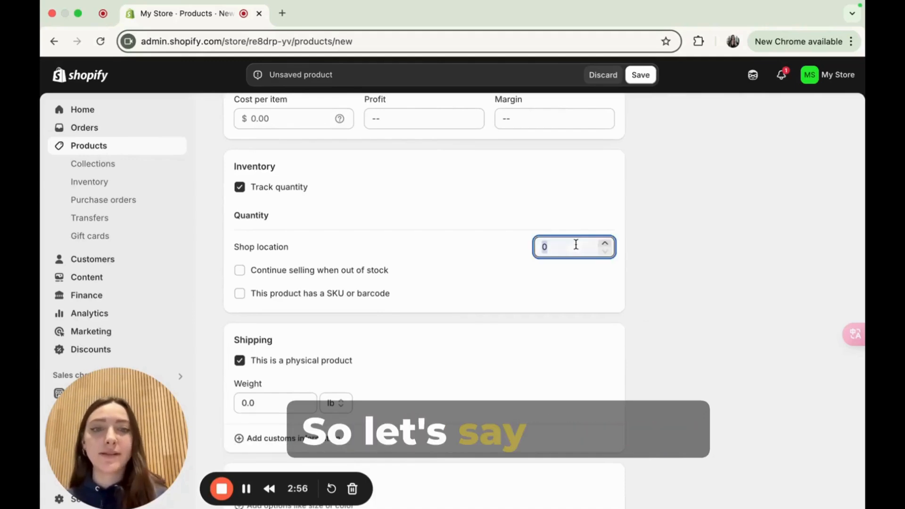
pyautogui.write('100')
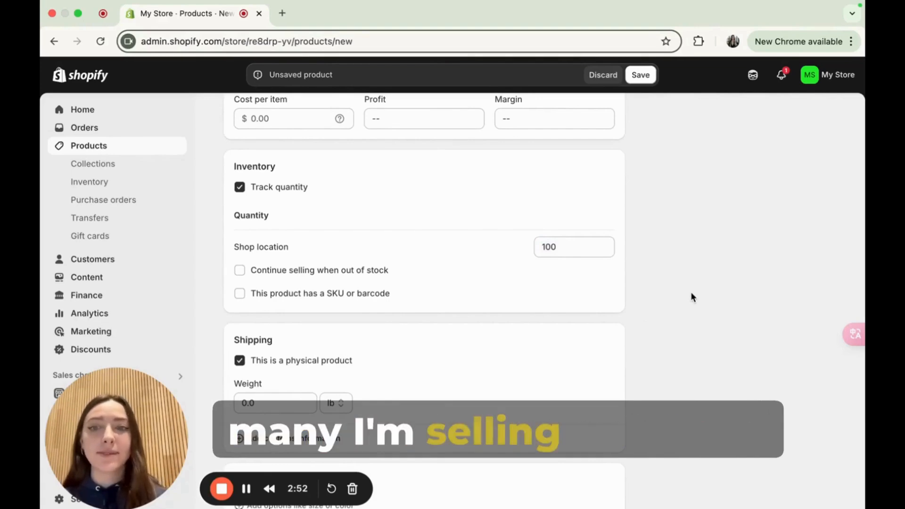
# Step: Look through the variant options available for the product, such as size and color, without adding one
pyautogui.scroll(-3, 691, 293)
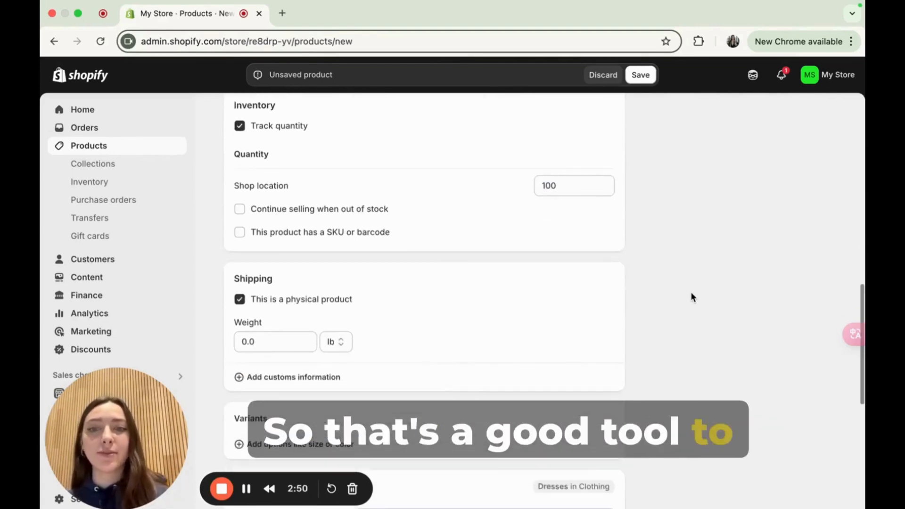
pyautogui.scroll(-5, 691, 297)
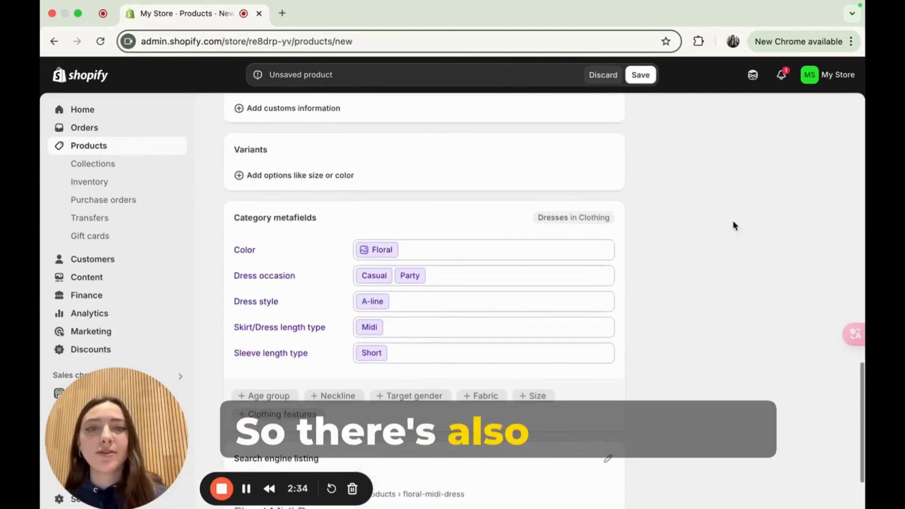
pyautogui.click(280, 178)
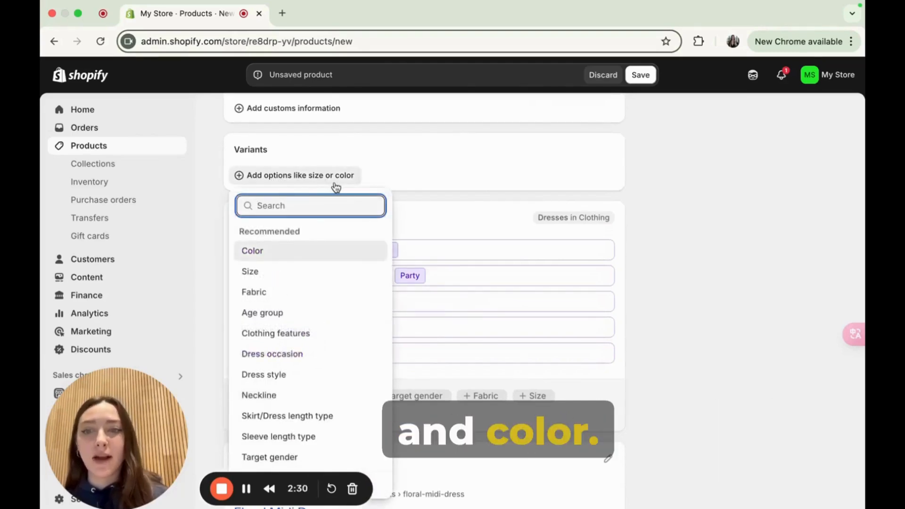
pyautogui.click(713, 178)
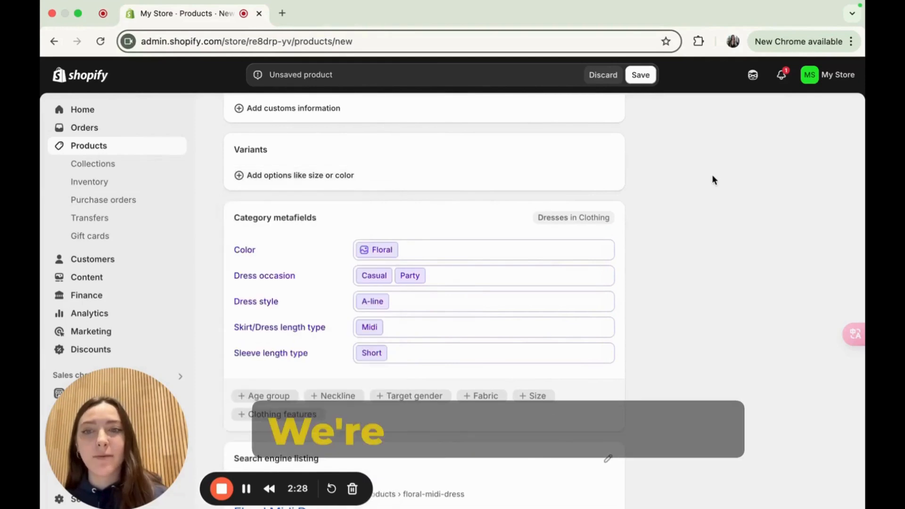
# Step: Save the Floral Midi Dress product and return to the product list
pyautogui.scroll(-2, 713, 179)
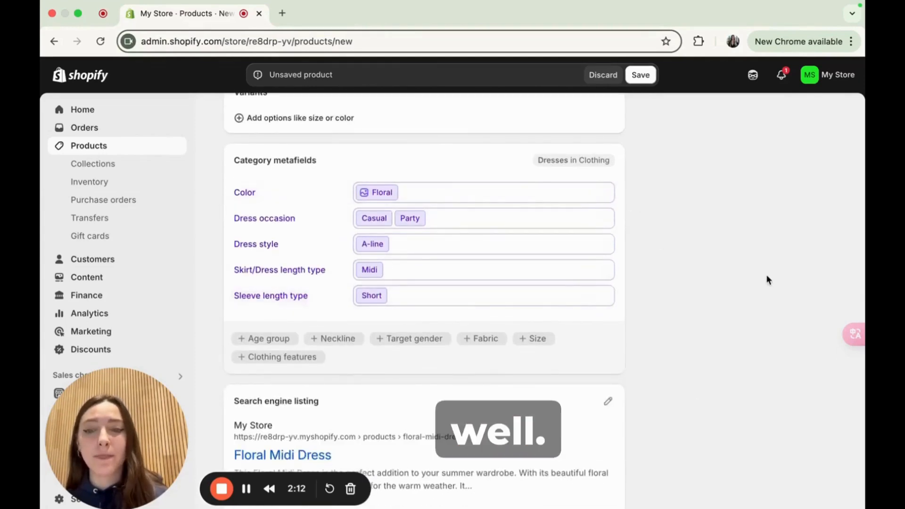
pyautogui.scroll(-2, 767, 277)
pyautogui.scroll(3, 767, 278)
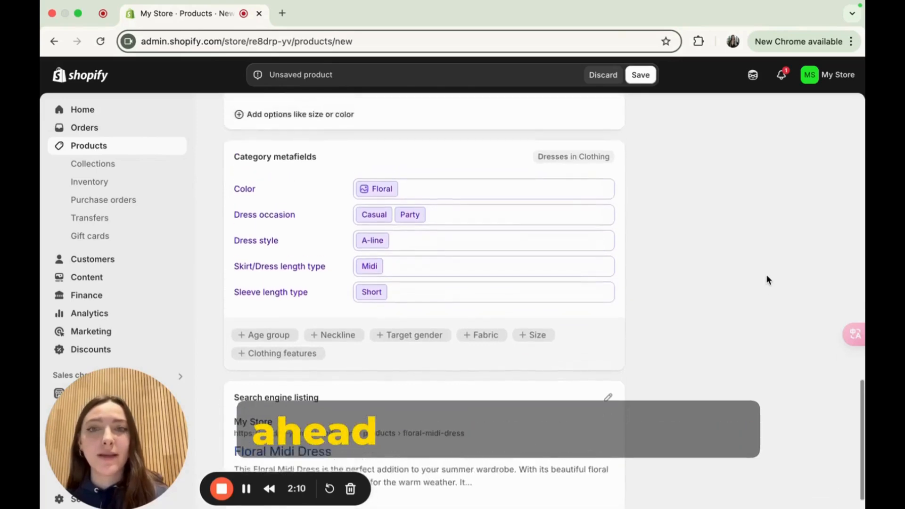
pyautogui.click(641, 77)
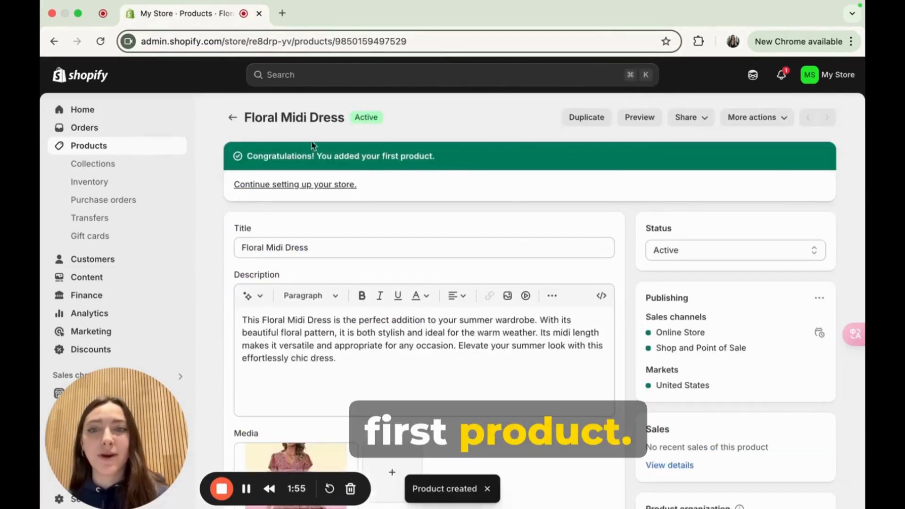
pyautogui.click(233, 117)
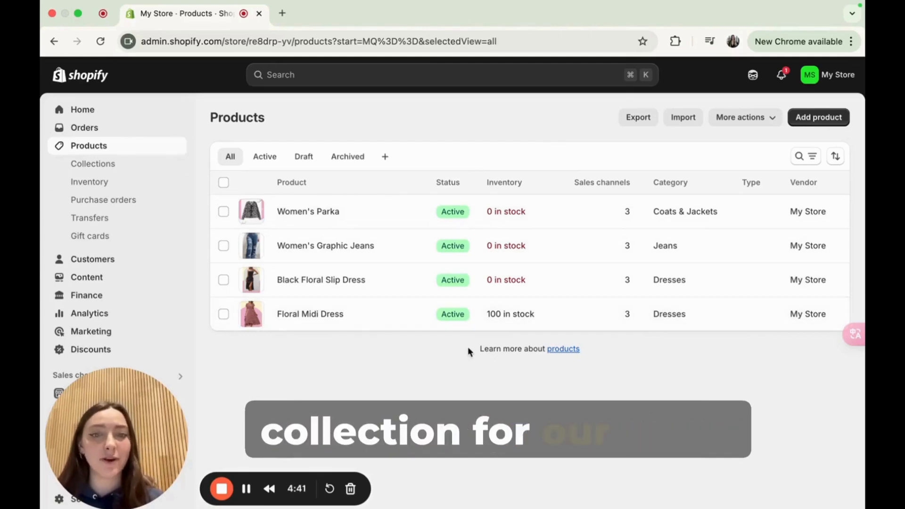
# Step: Start a new product collection titled "Summer Dresses" and leave its description empty
pyautogui.click(115, 164)
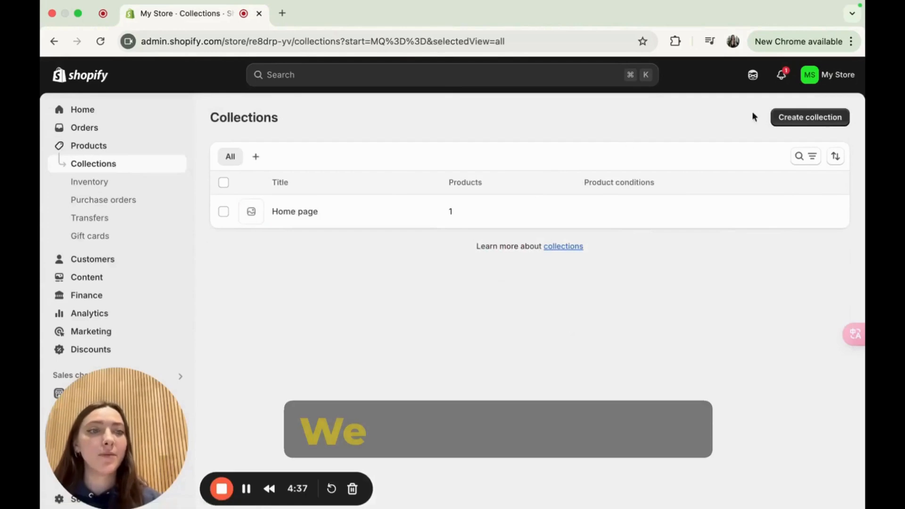
pyautogui.click(788, 119)
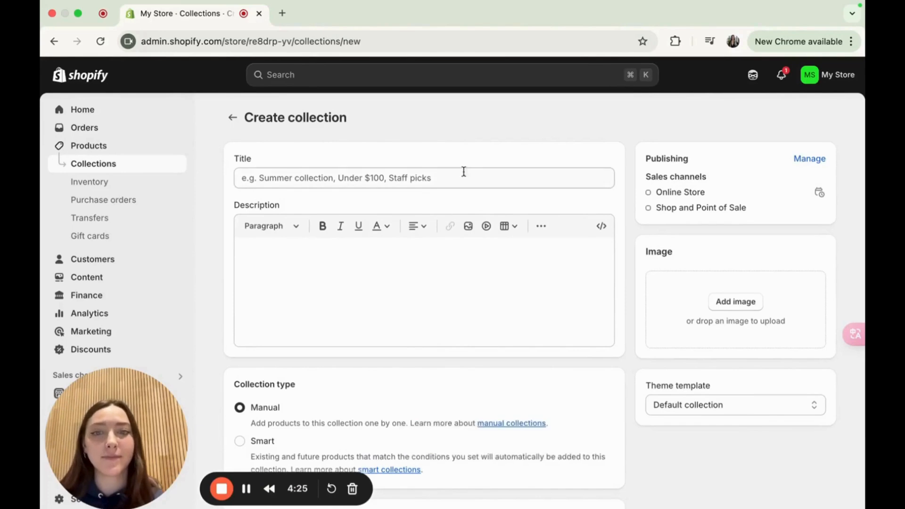
pyautogui.click(441, 177)
pyautogui.write('Summer Dresses')
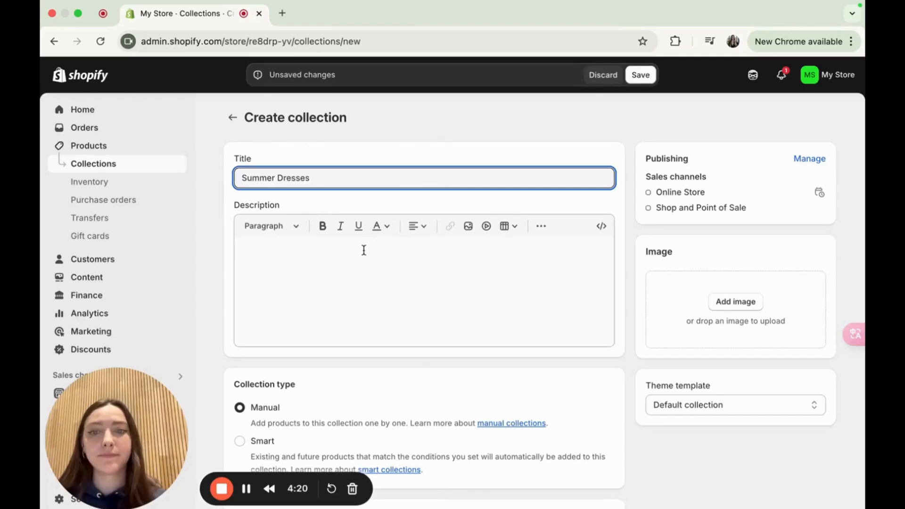
pyautogui.click(364, 250)
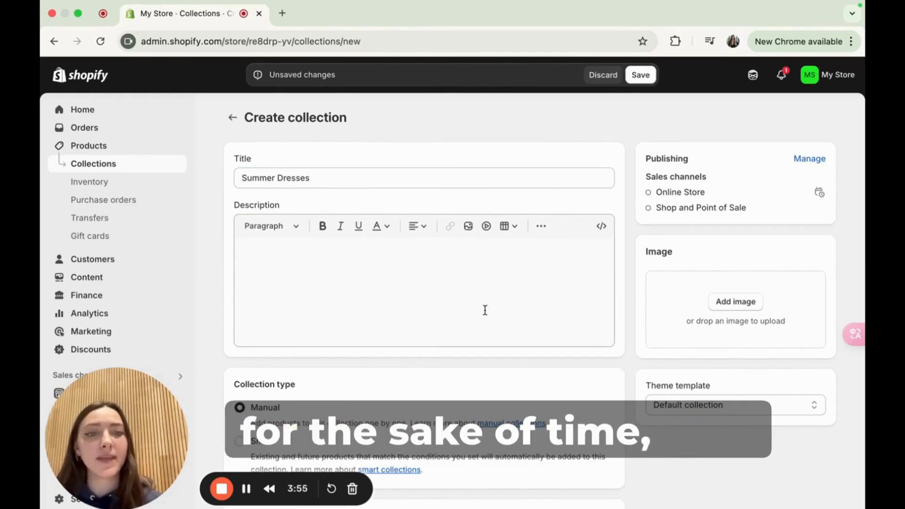
# Step: Set the collection's image to the existing floral wrap dress photo whose file name starts with "floraldress_b03c15"
pyautogui.click(717, 302)
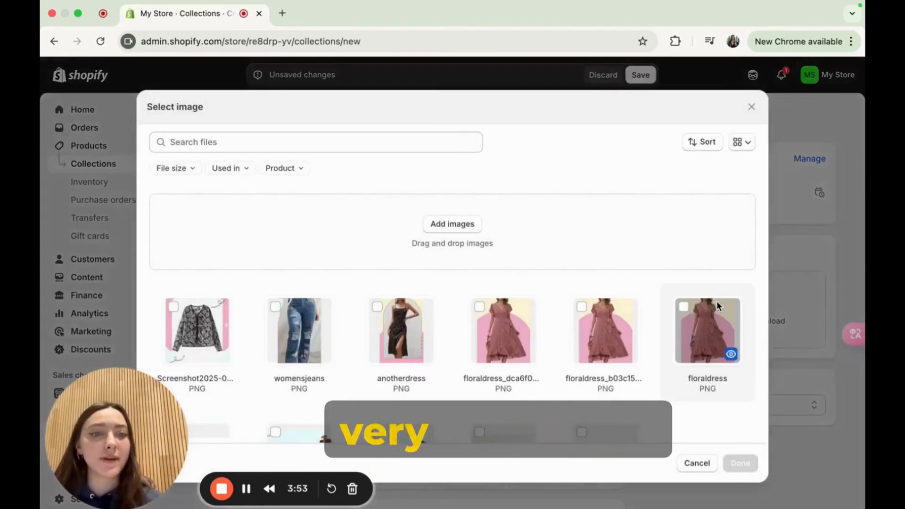
pyautogui.click(620, 324)
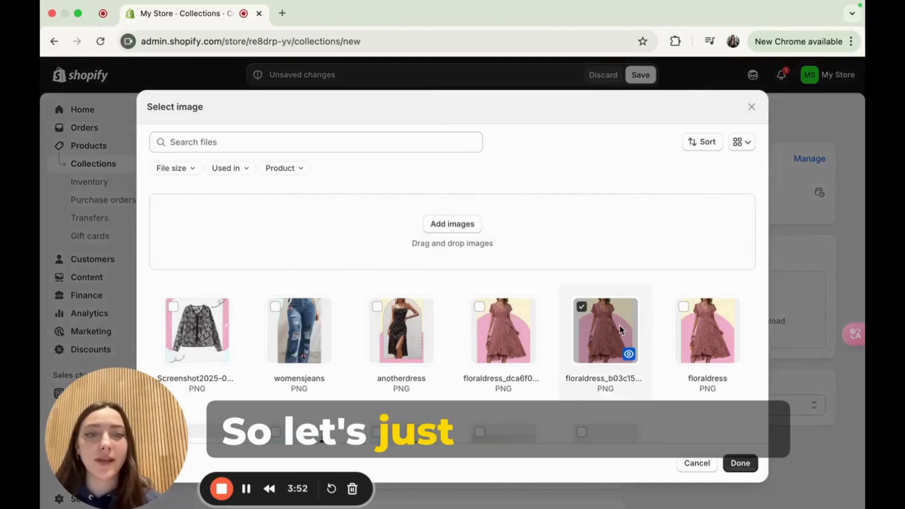
pyautogui.click(741, 463)
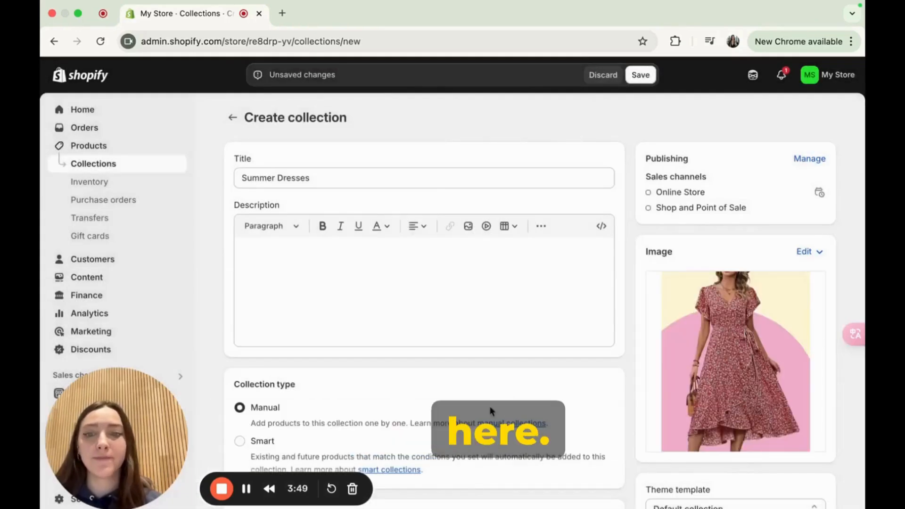
# Step: Search the products for "dress" and add Black Floral Slip Dress and Floral Midi Dress to the manual collection
pyautogui.scroll(-5, 490, 408)
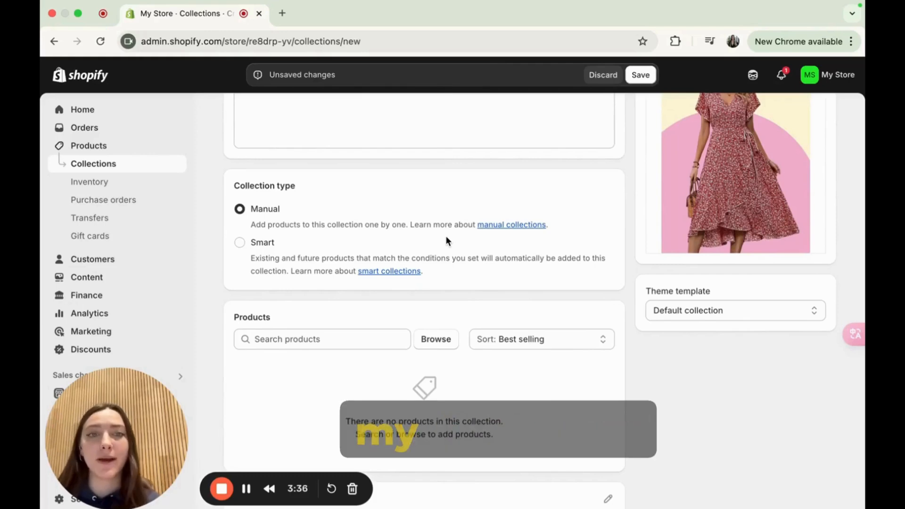
pyautogui.click(358, 340)
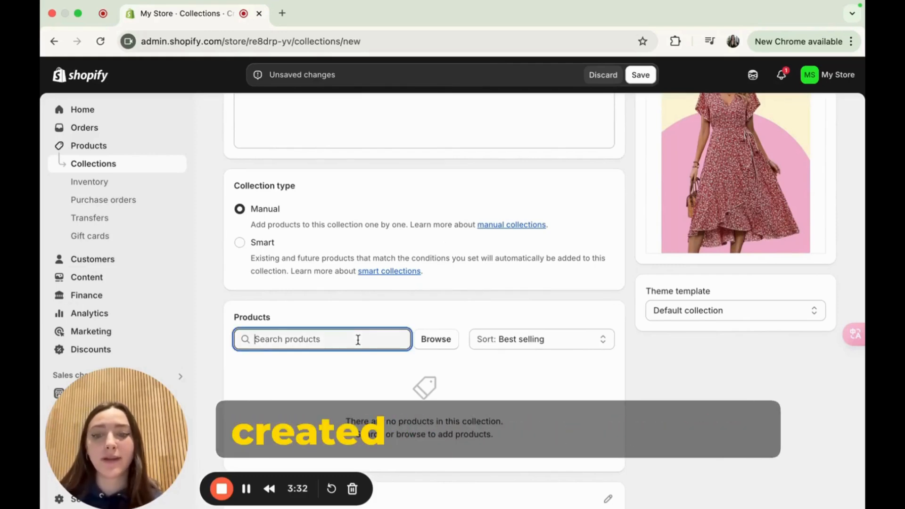
pyautogui.write('dr')
pyautogui.write('ess')
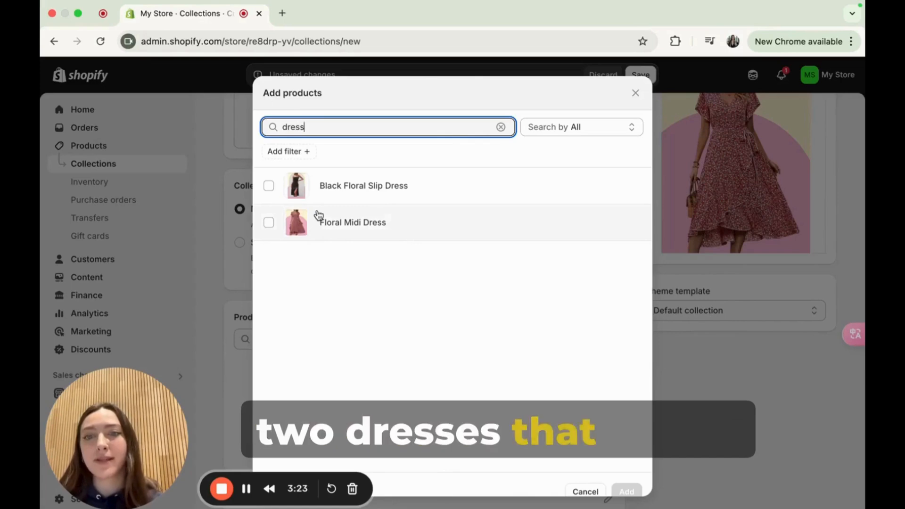
pyautogui.click(270, 190)
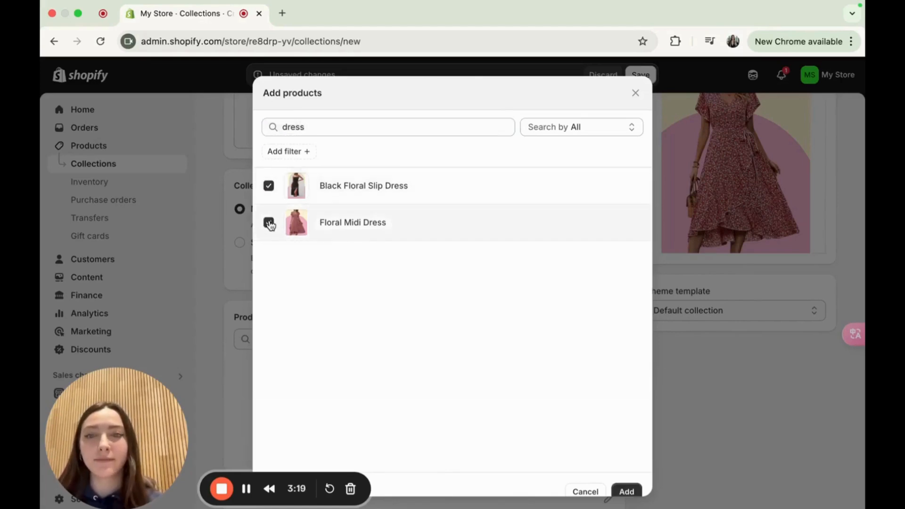
pyautogui.click(626, 492)
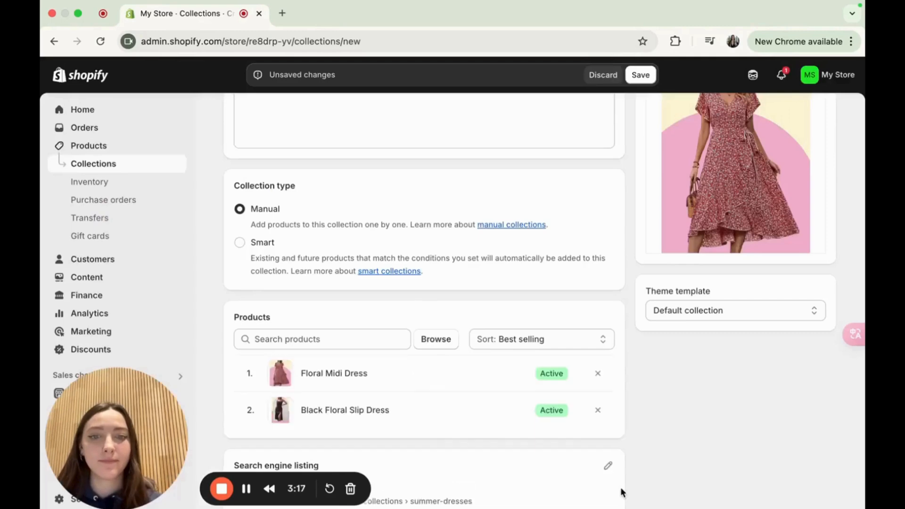
# Step: Save the Summer Dresses collection and return to the list of collections
pyautogui.scroll(-3, 621, 493)
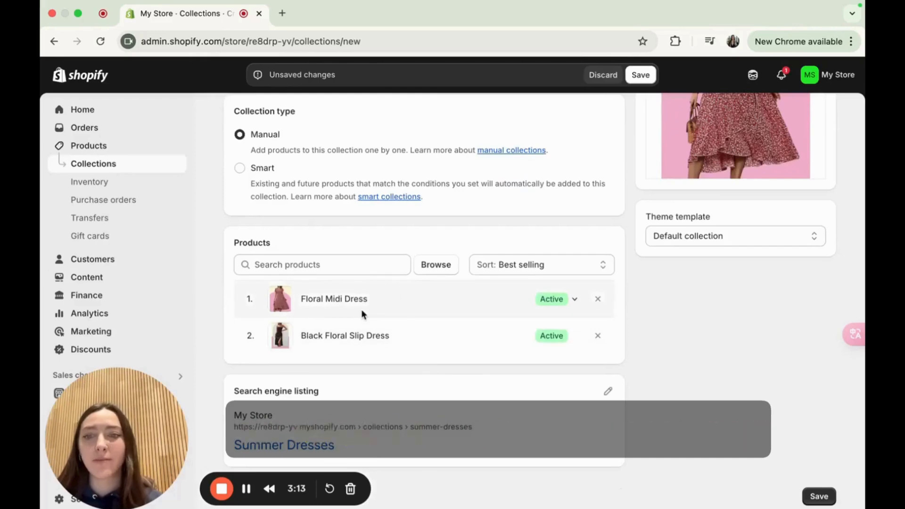
pyautogui.click(649, 80)
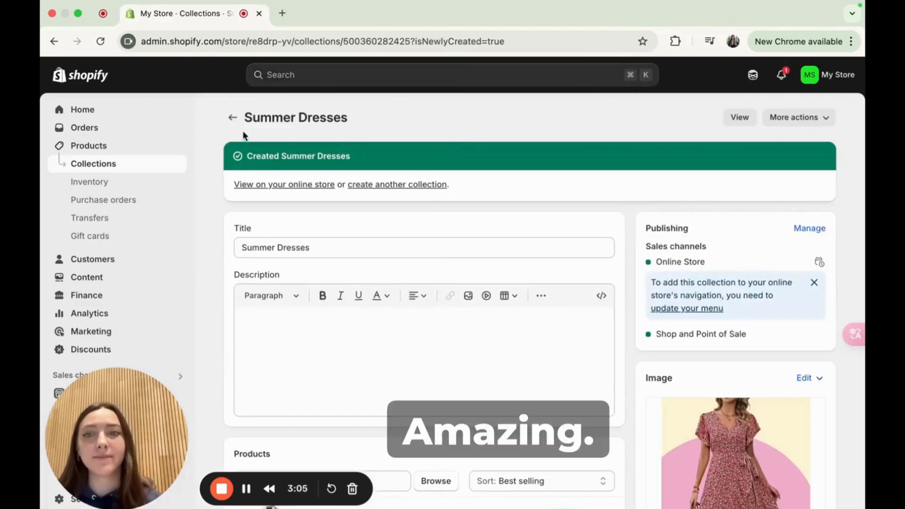
pyautogui.click(233, 118)
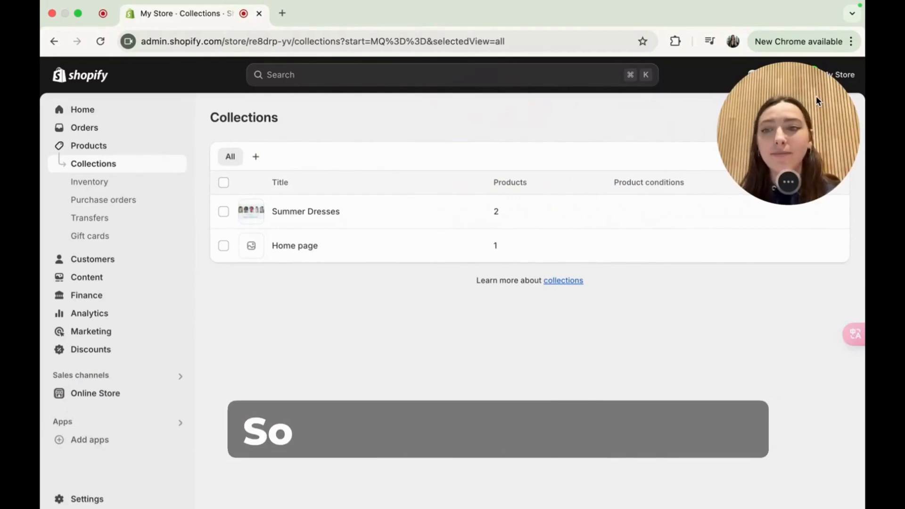
# Step: Open the Dawn theme for customization and remove the Featured collection section from the home page
pyautogui.click(115, 401)
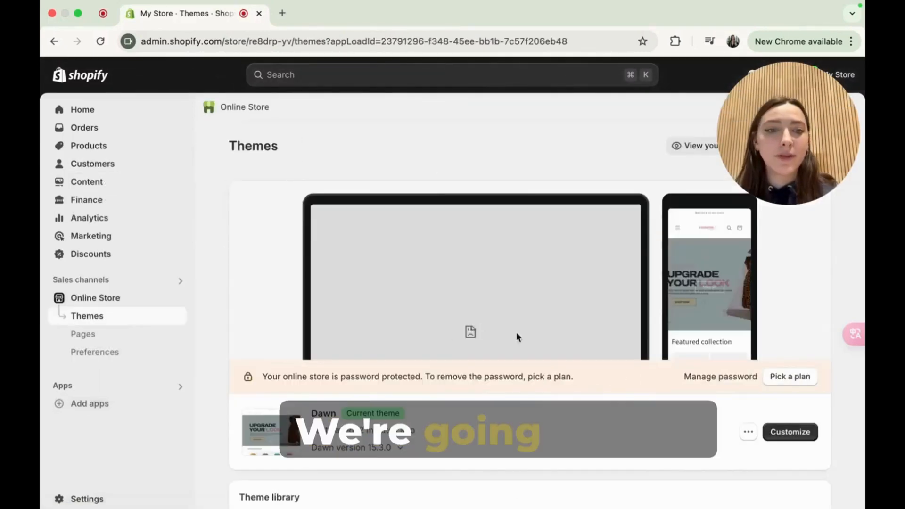
pyautogui.click(779, 436)
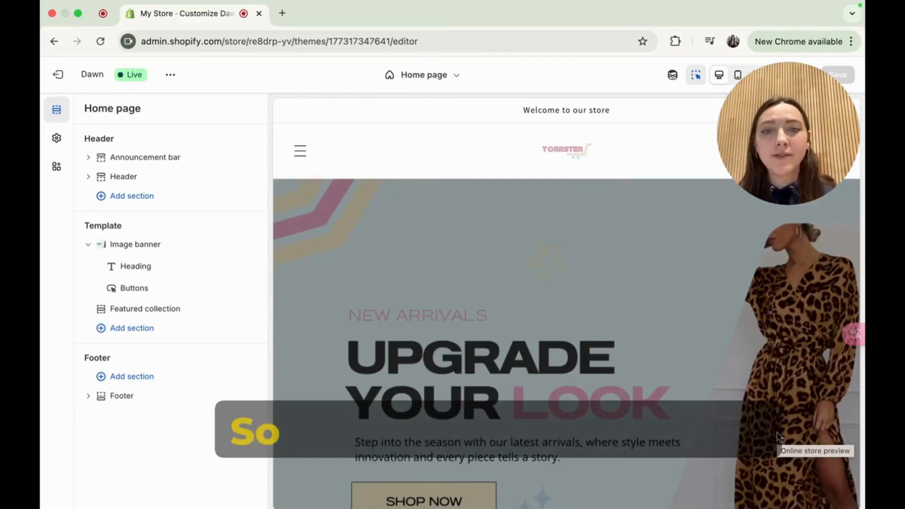
pyautogui.scroll(-8, 776, 437)
pyautogui.scroll(-4, 776, 431)
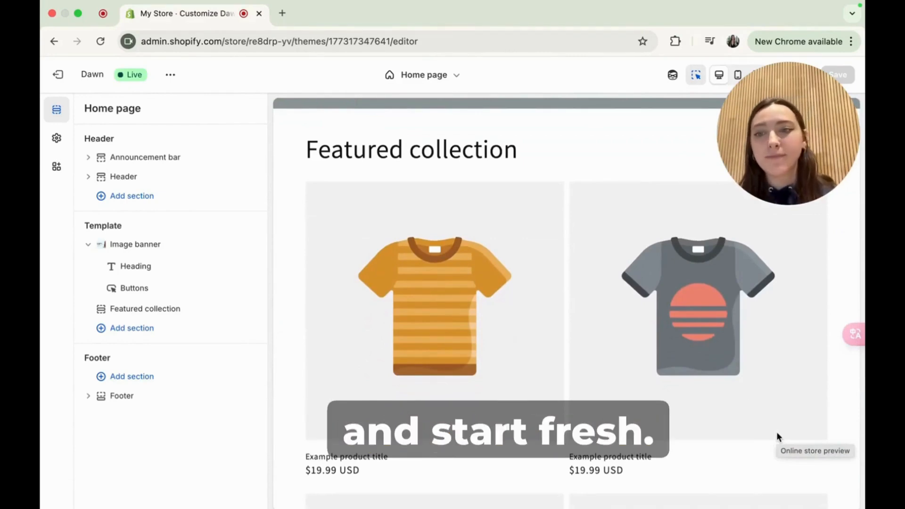
pyautogui.moveTo(175, 310)
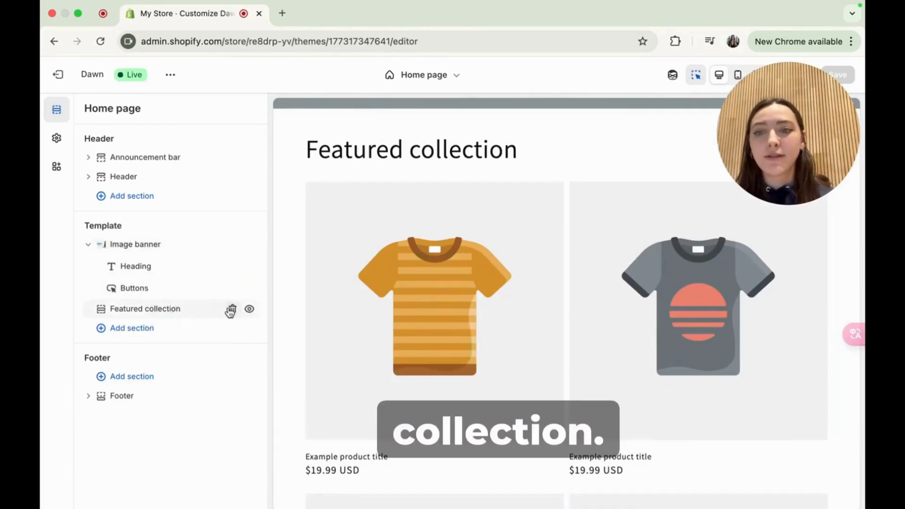
pyautogui.click(231, 309)
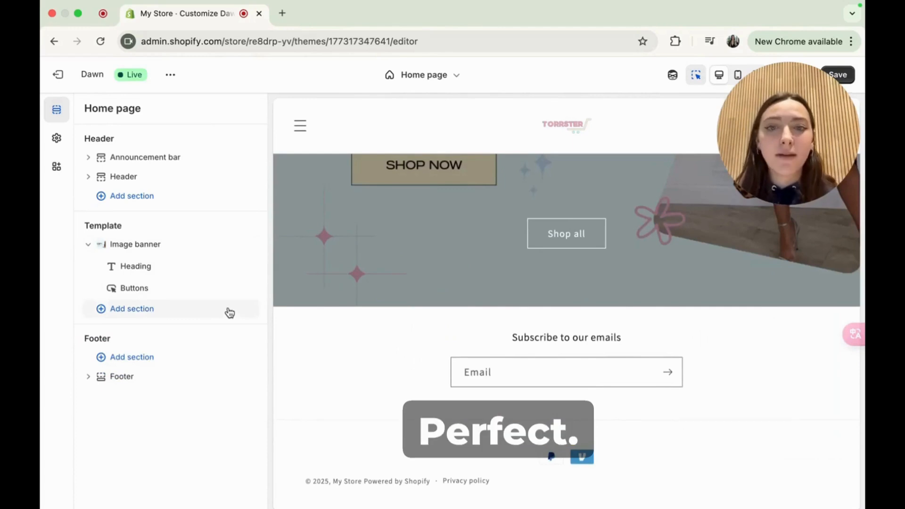
# Step: Add a Collection list section to the home page template below the image banner
pyautogui.click(185, 311)
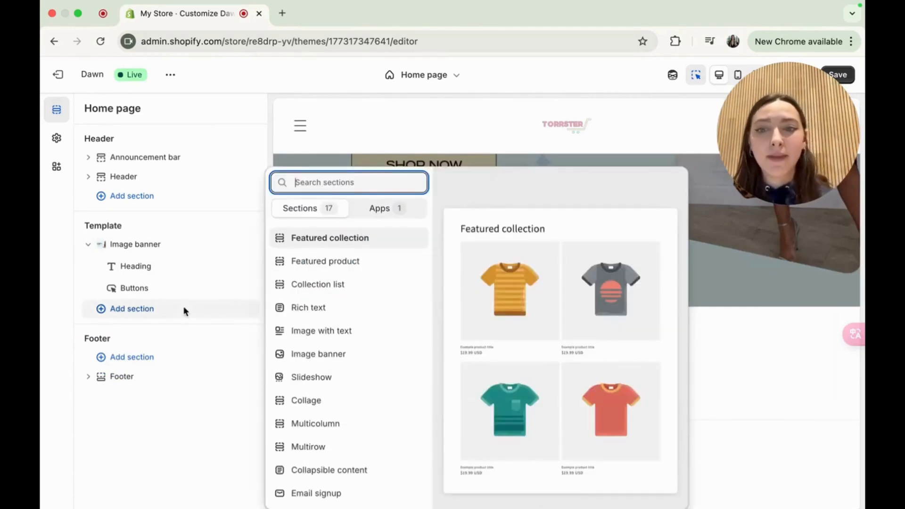
pyautogui.click(282, 286)
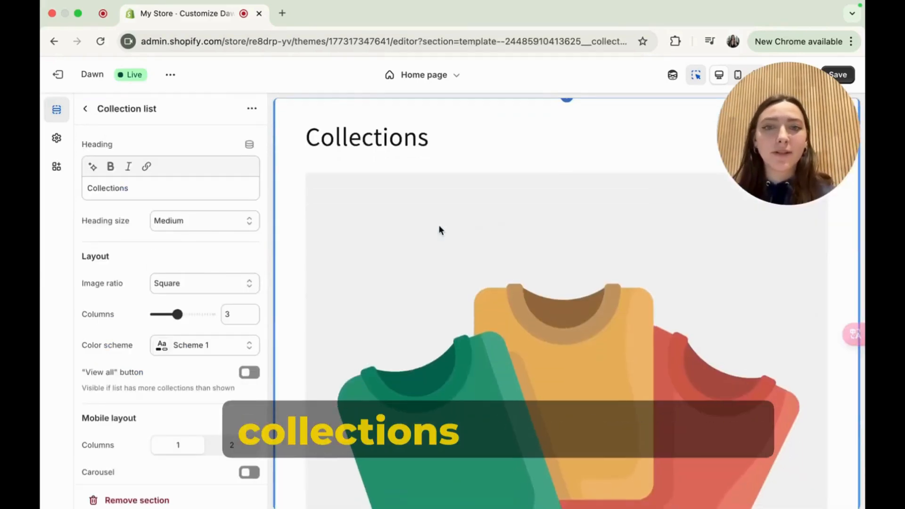
# Step: Remove two of the three collection blocks from the Collection list section on the home page
pyautogui.click(85, 110)
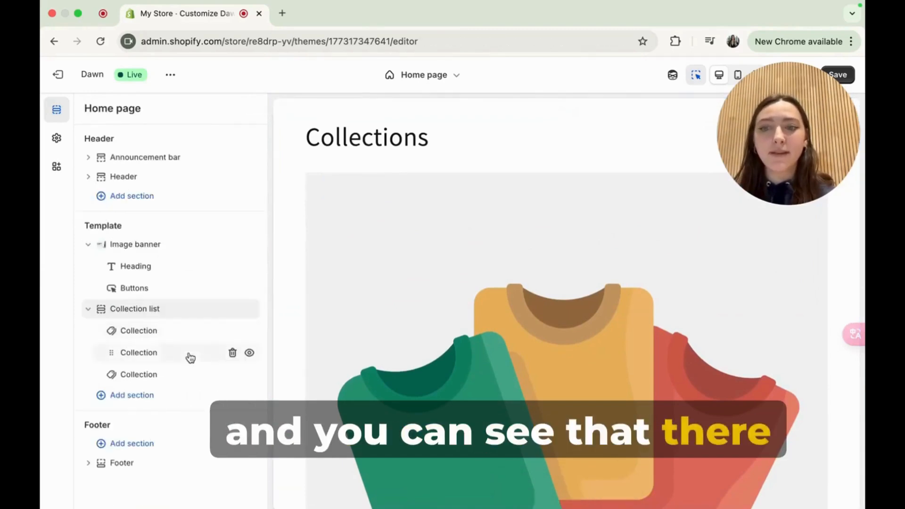
pyautogui.click(188, 353)
pyautogui.click(85, 109)
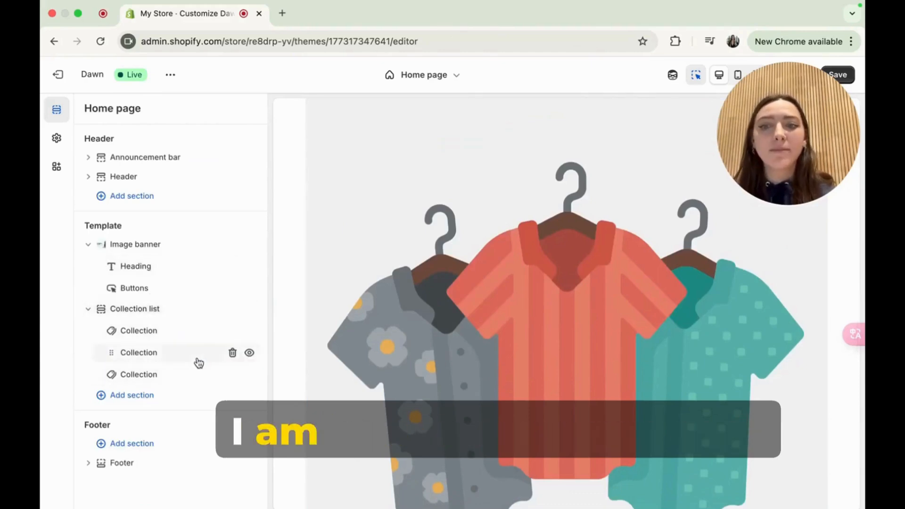
pyautogui.click(232, 353)
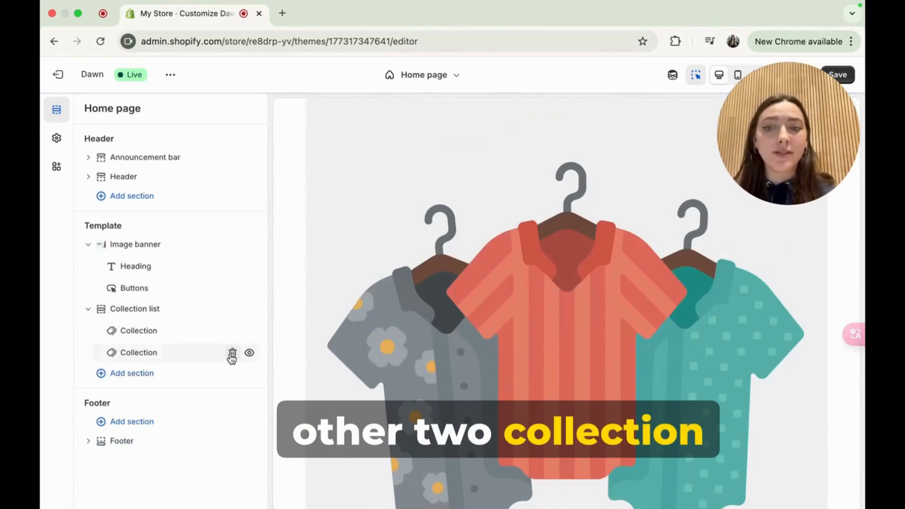
pyautogui.click(232, 353)
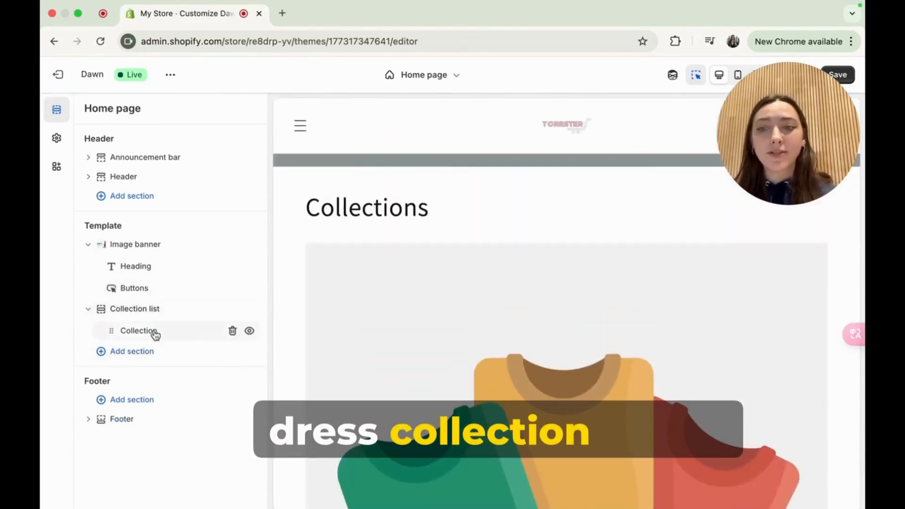
# Step: Assign the Summer Dresses collection to the remaining block of the Collection list and return to the home page section overview
pyautogui.click(138, 330)
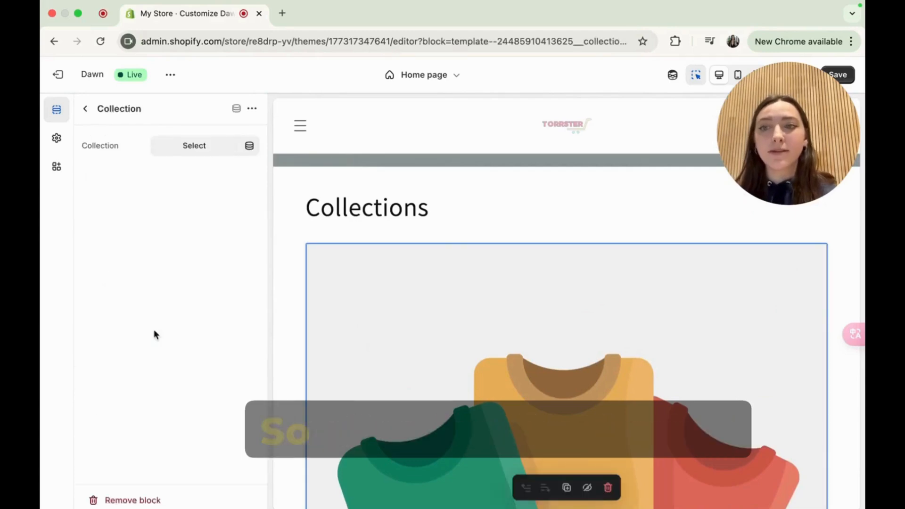
pyautogui.click(197, 156)
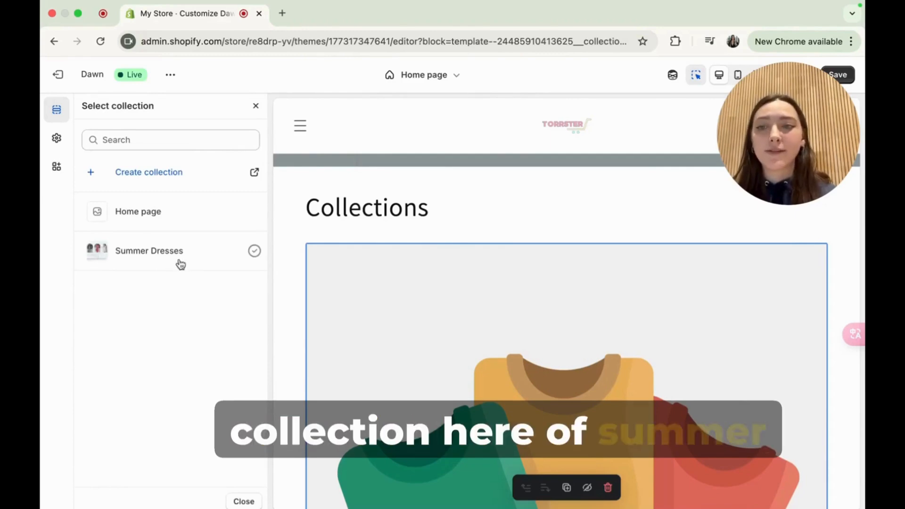
pyautogui.click(180, 263)
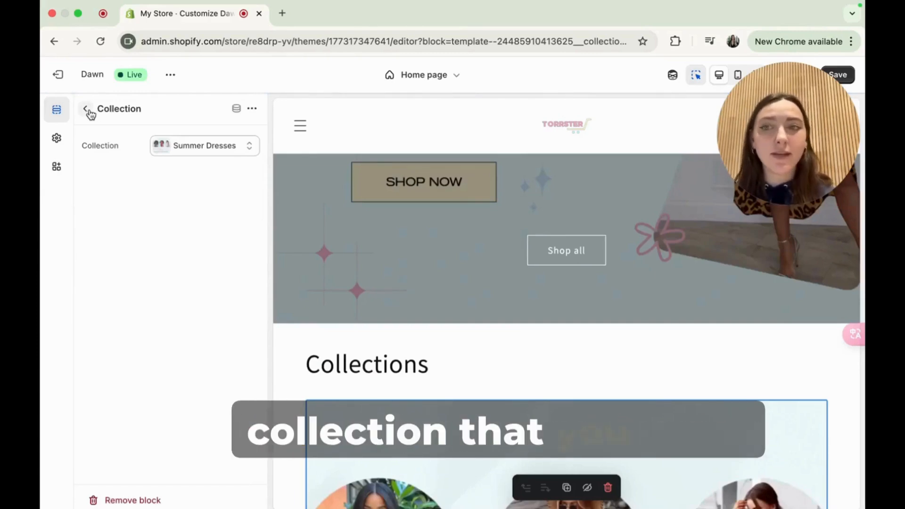
pyautogui.click(87, 110)
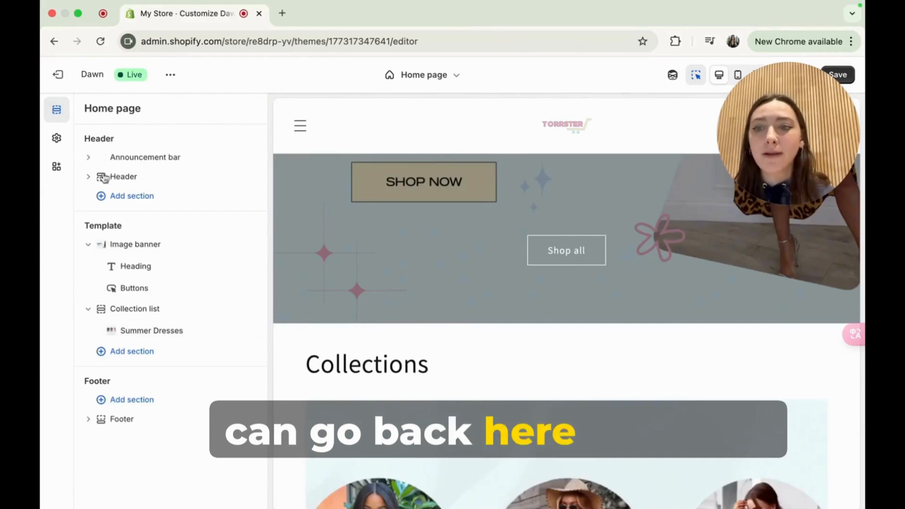
pyautogui.click(129, 353)
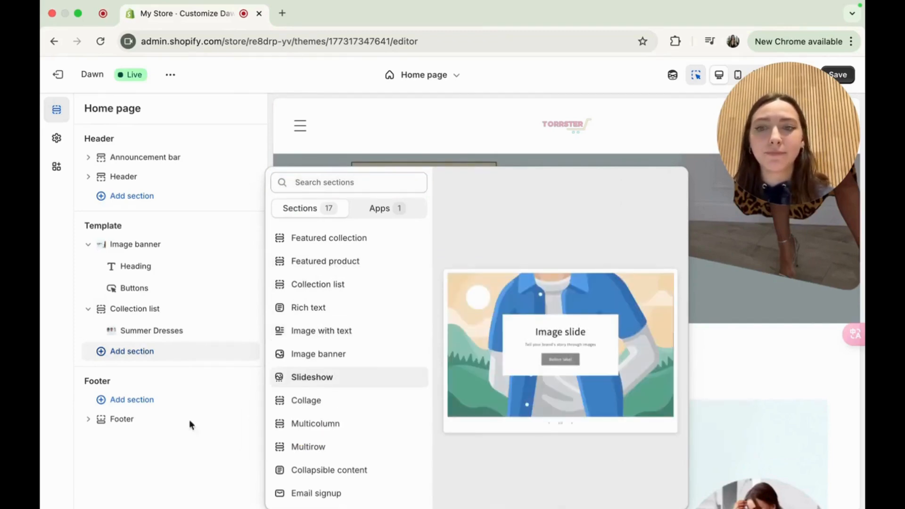
pyautogui.click(171, 353)
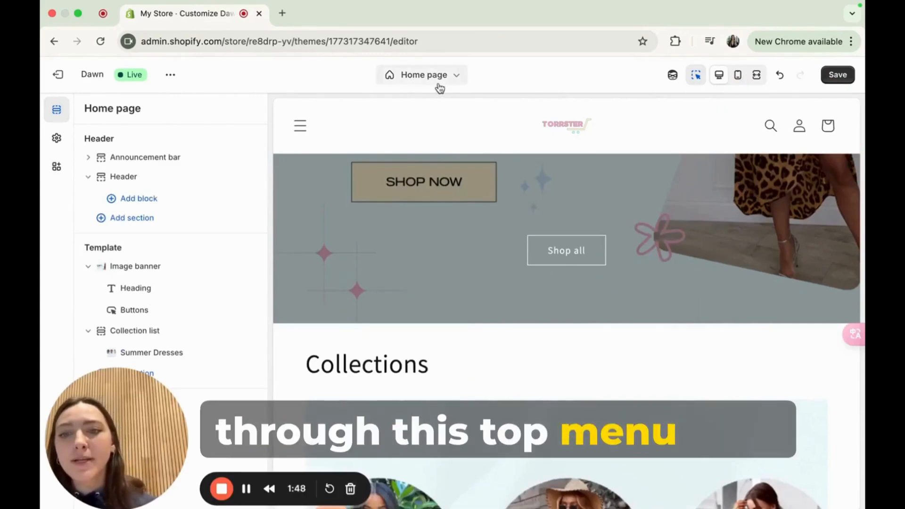
pyautogui.click(439, 86)
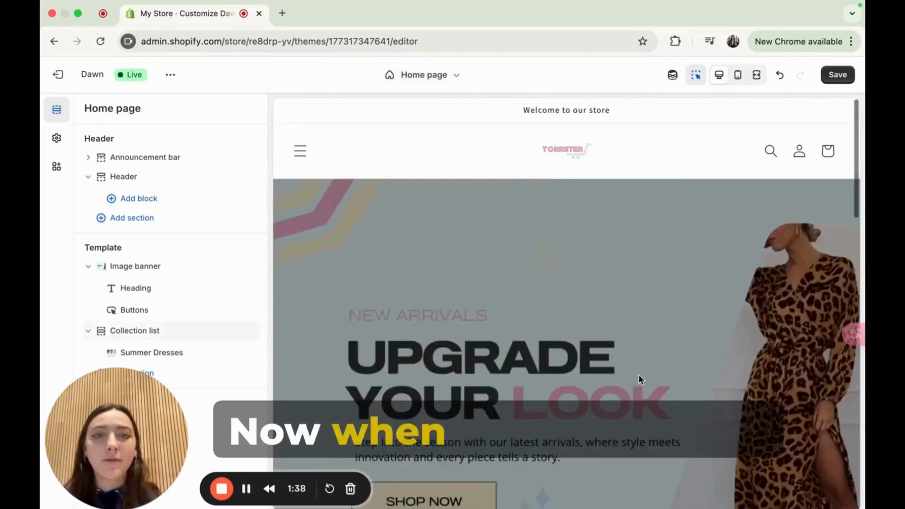
# Step: Save the home page customization and exit the theme editor
pyautogui.scroll(-5, 638, 377)
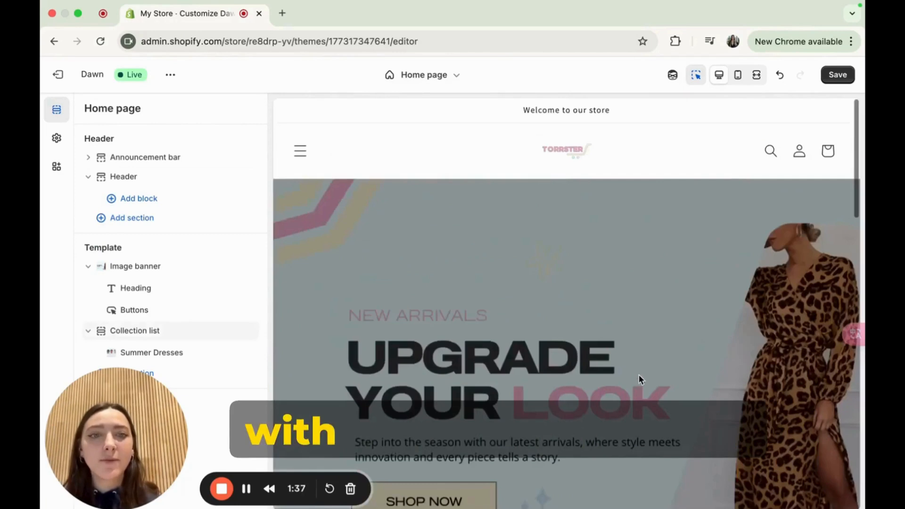
pyautogui.click(845, 75)
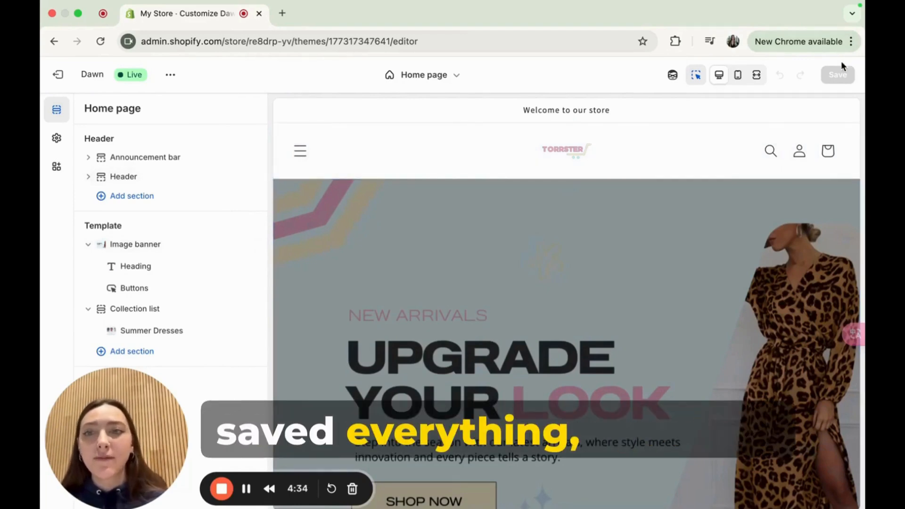
pyautogui.click(57, 77)
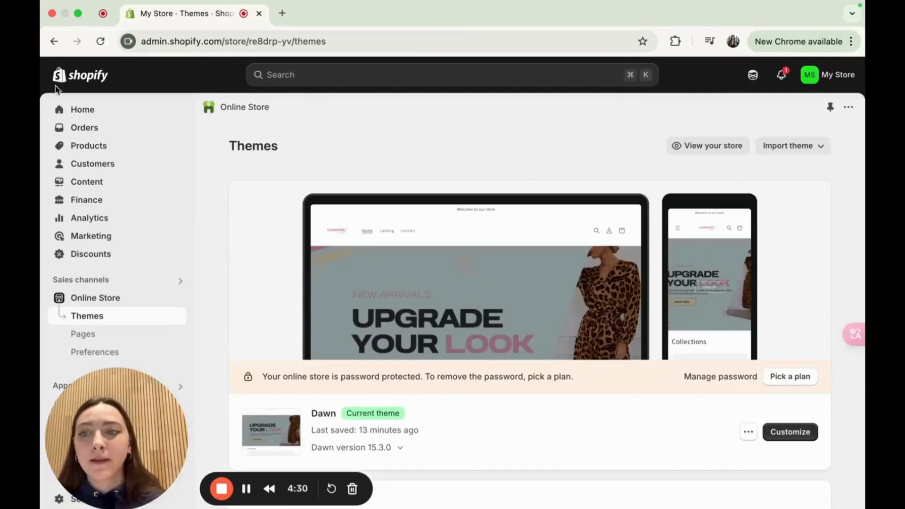
# Step: Add a Collections item linked to All collections to the store's main menu and save the menu
pyautogui.click(84, 188)
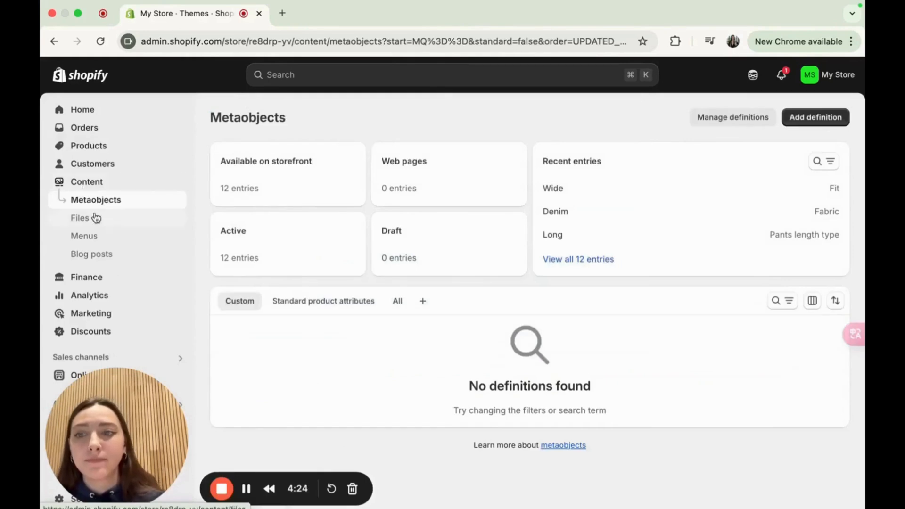
pyautogui.click(97, 235)
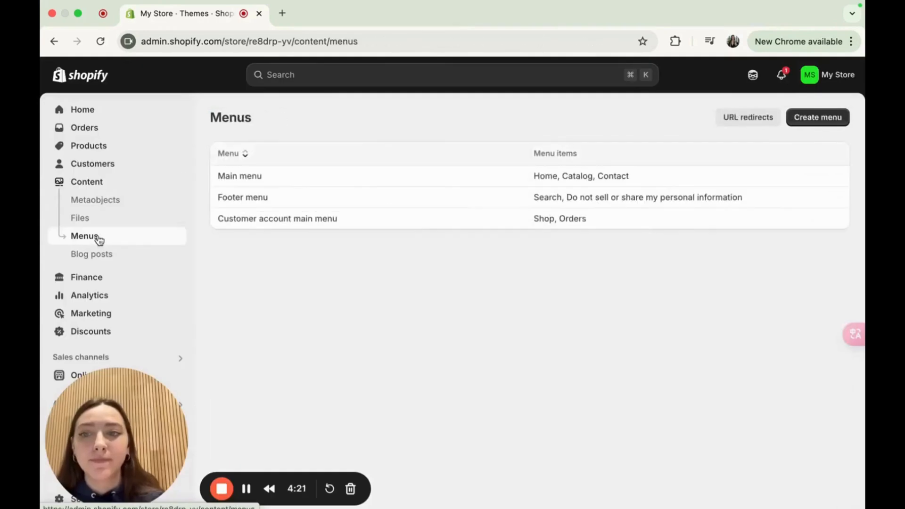
pyautogui.click(269, 177)
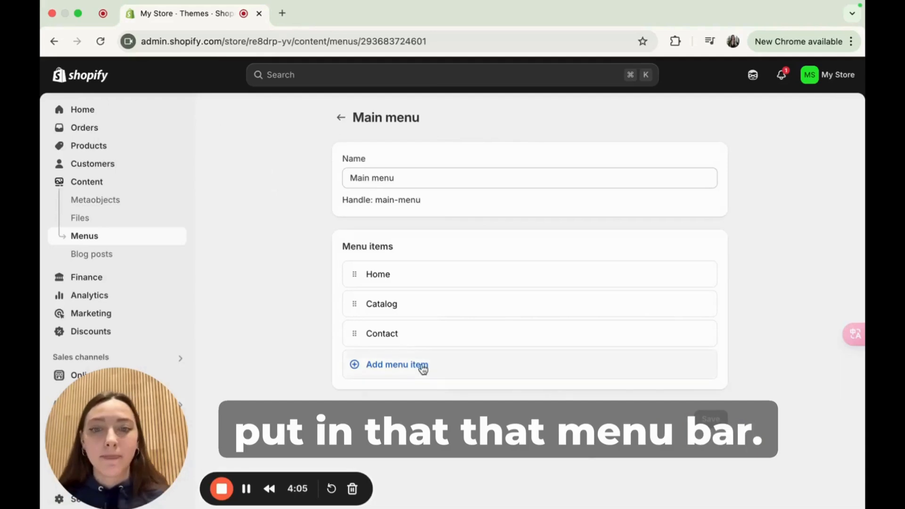
pyautogui.click(420, 366)
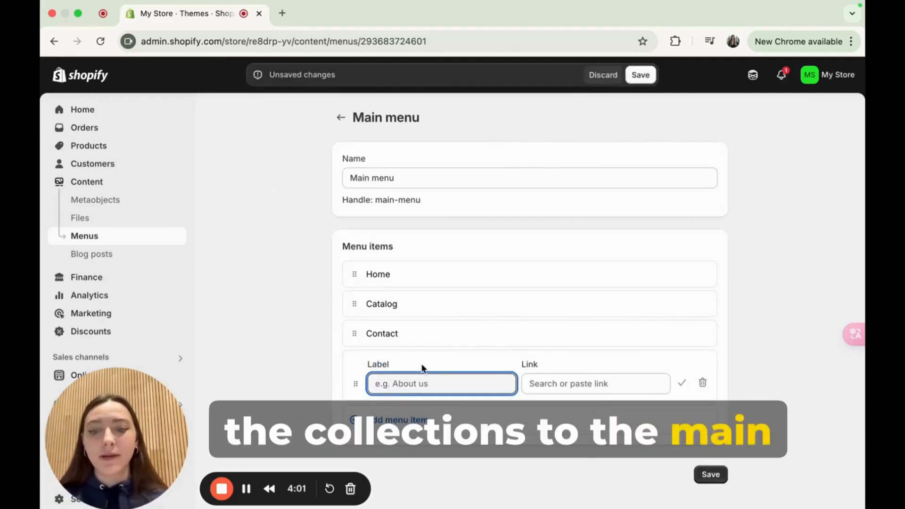
pyautogui.write('llections')
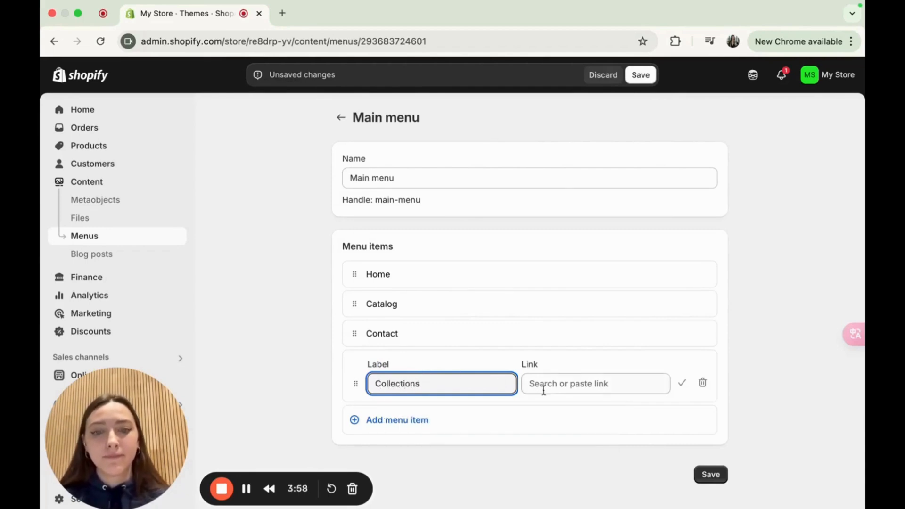
pyautogui.click(555, 391)
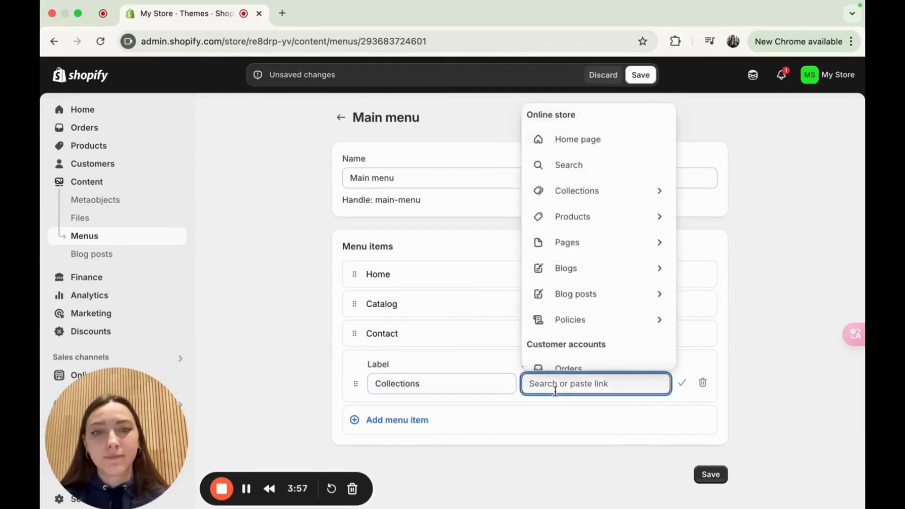
pyautogui.click(611, 191)
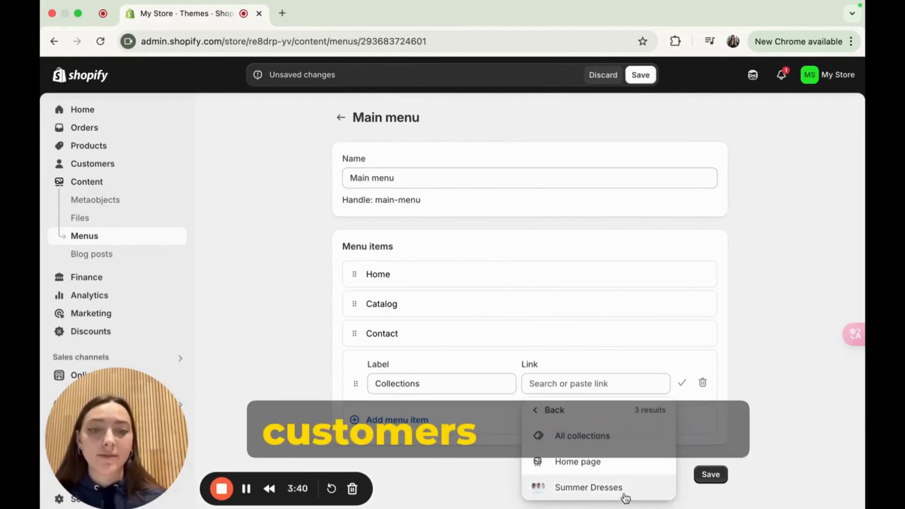
pyautogui.click(603, 436)
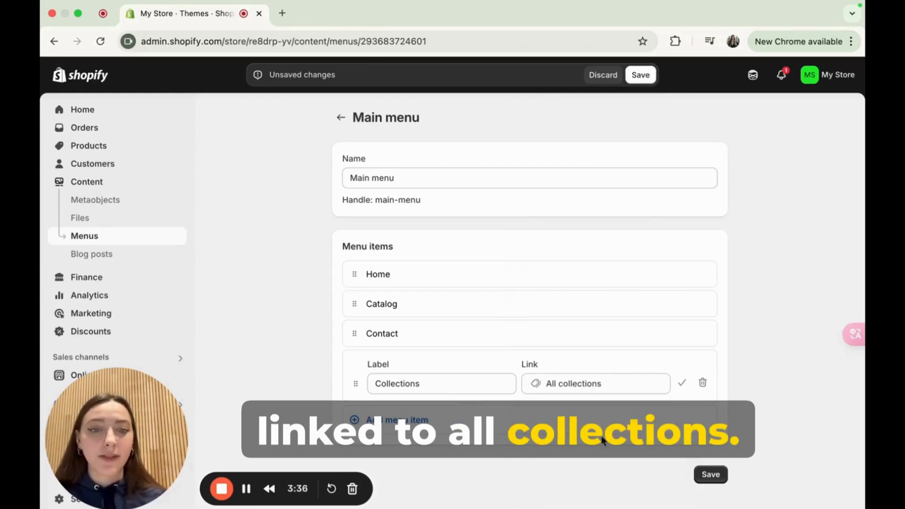
pyautogui.click(702, 474)
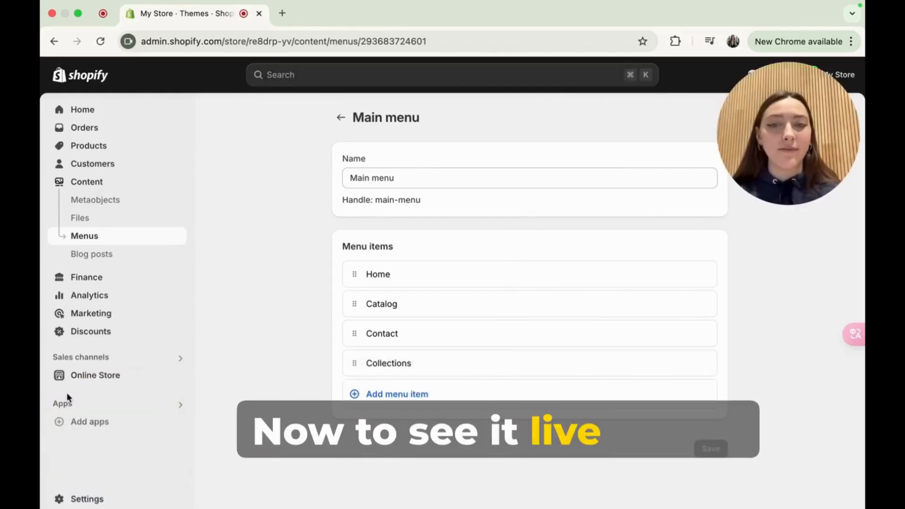
# Step: Reopen the Dawn theme for customization and check the navigation menu in the storefront preview
pyautogui.click(83, 378)
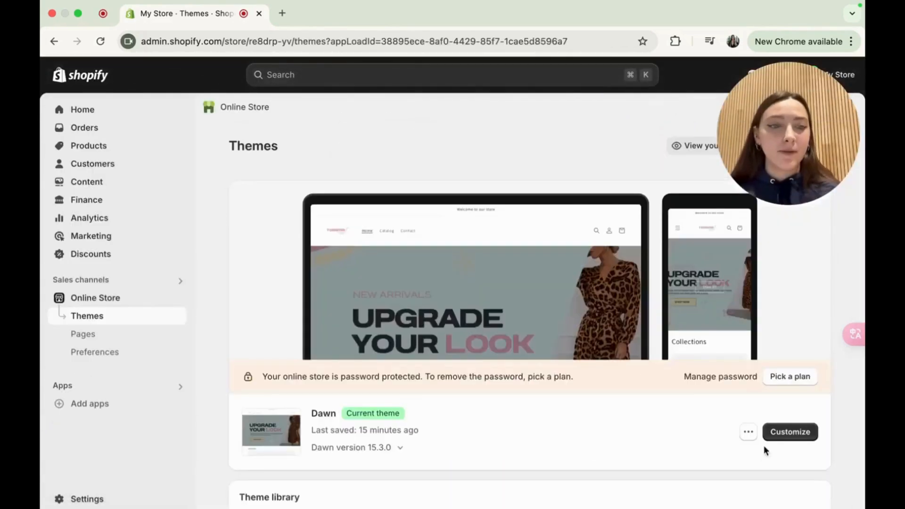
pyautogui.click(775, 437)
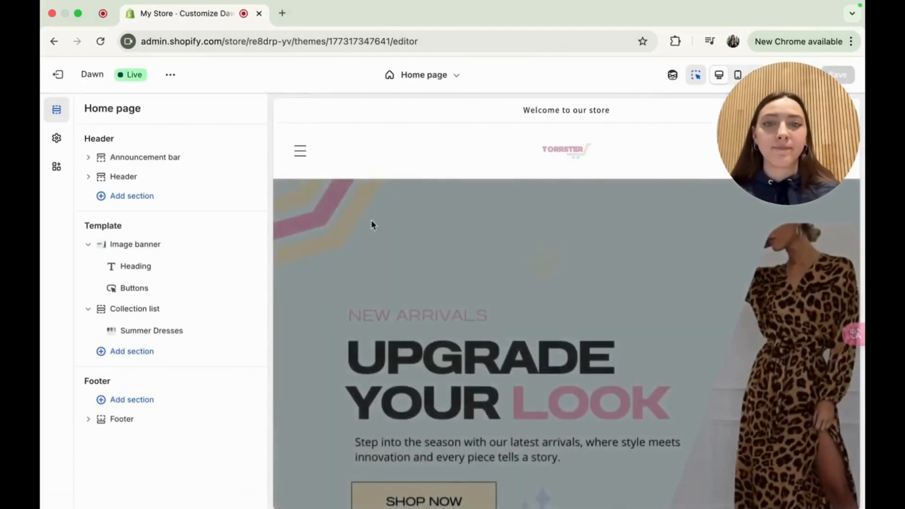
pyautogui.click(299, 152)
pyautogui.click(298, 154)
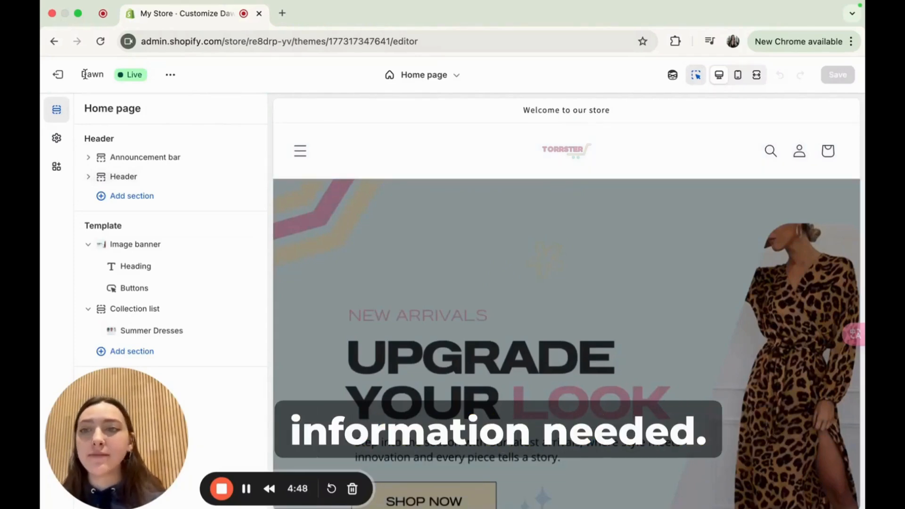
# Step: Exit the theme editor and review the return and refund policy in the store's policy settings
pyautogui.click(68, 77)
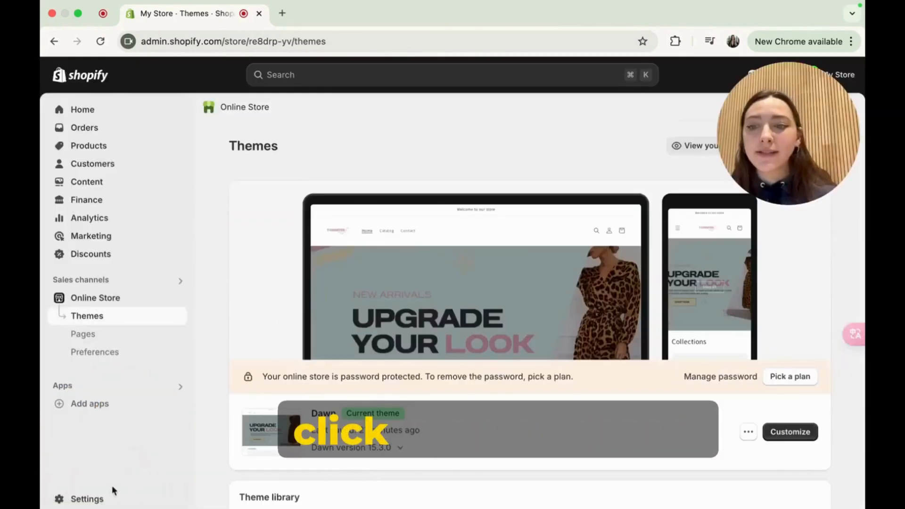
pyautogui.click(130, 502)
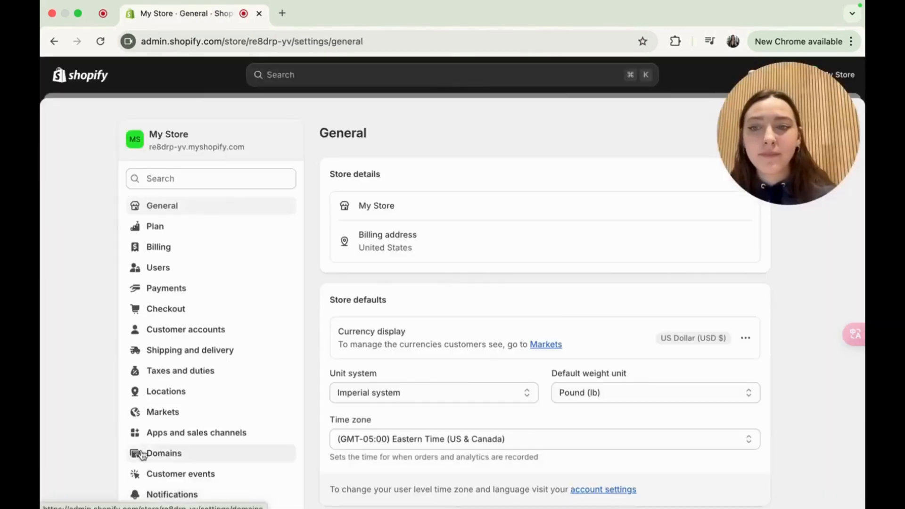
pyautogui.scroll(-4, 137, 467)
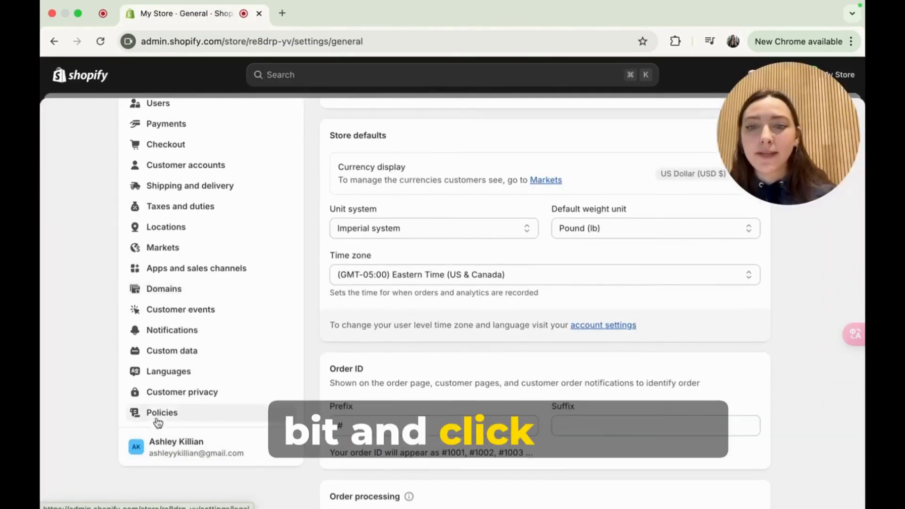
pyautogui.click(158, 414)
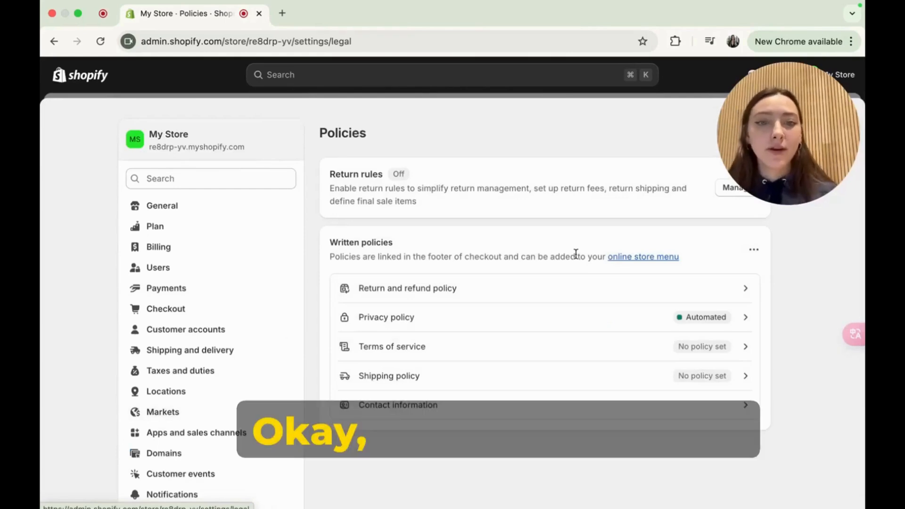
pyautogui.click(556, 292)
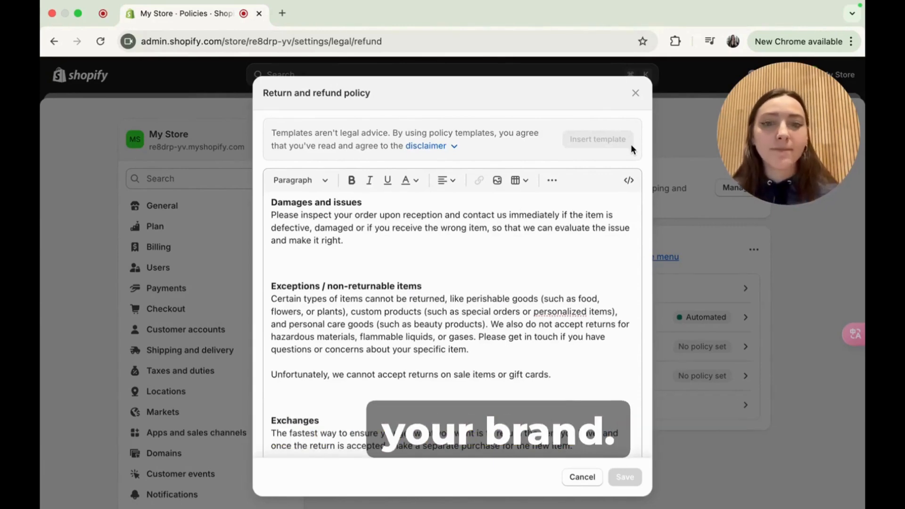
pyautogui.click(635, 93)
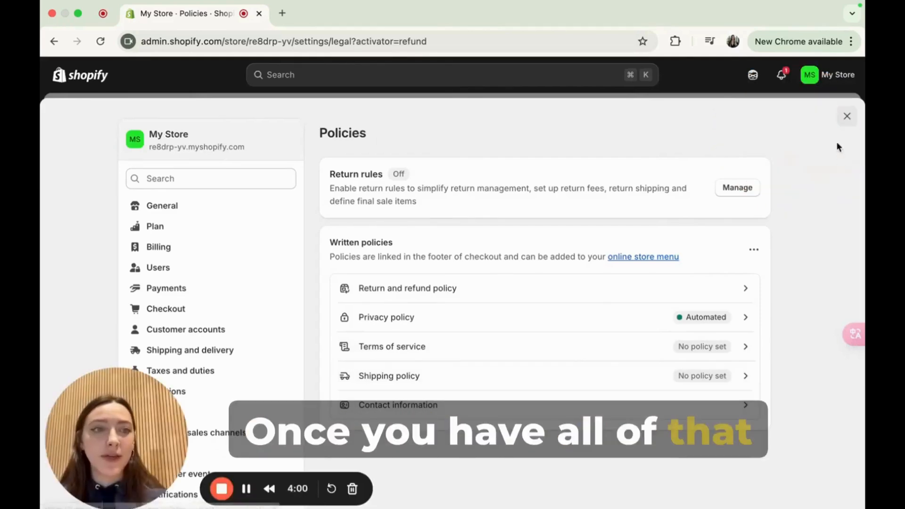
# Step: Close the policy settings and add a Policies item linked to Contact Information to the store's footer menu
pyautogui.click(847, 118)
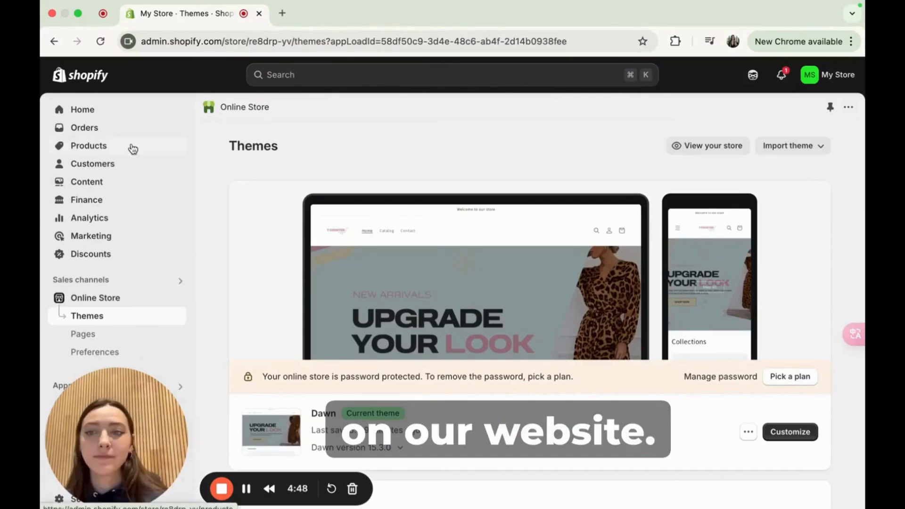
pyautogui.click(126, 182)
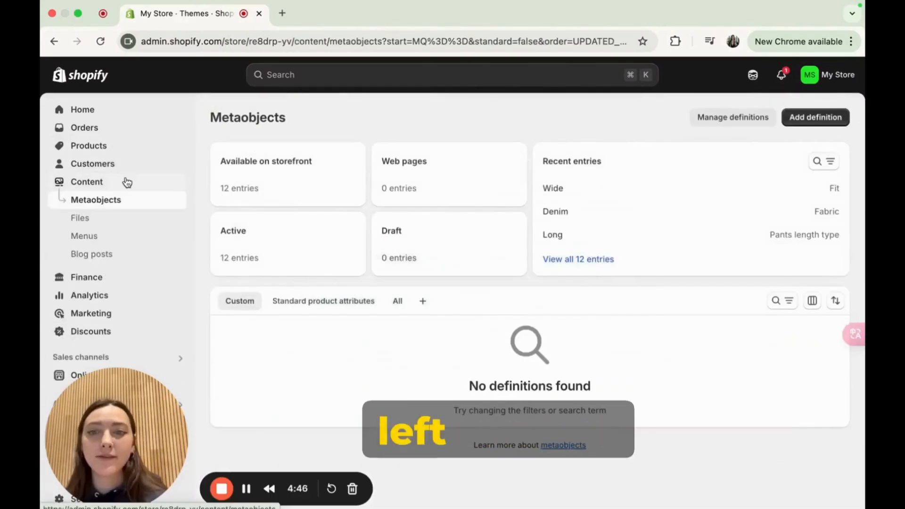
pyautogui.click(110, 239)
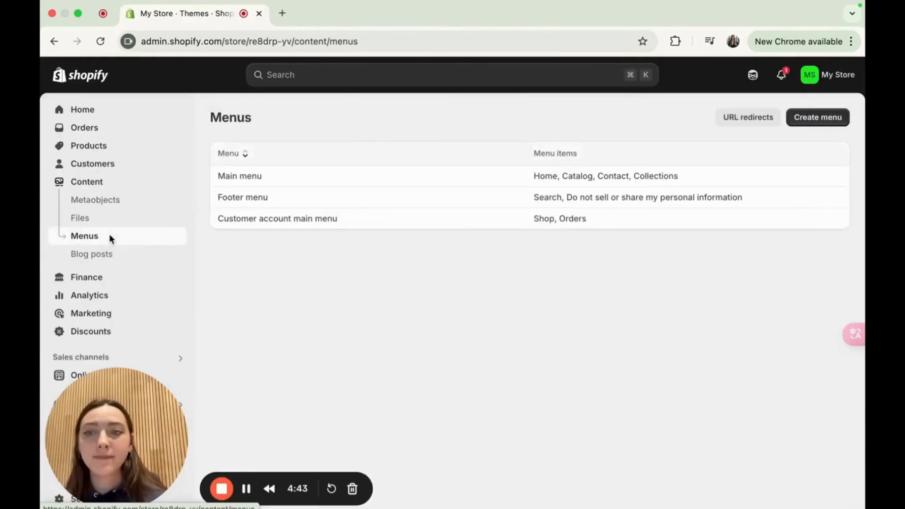
pyautogui.click(241, 199)
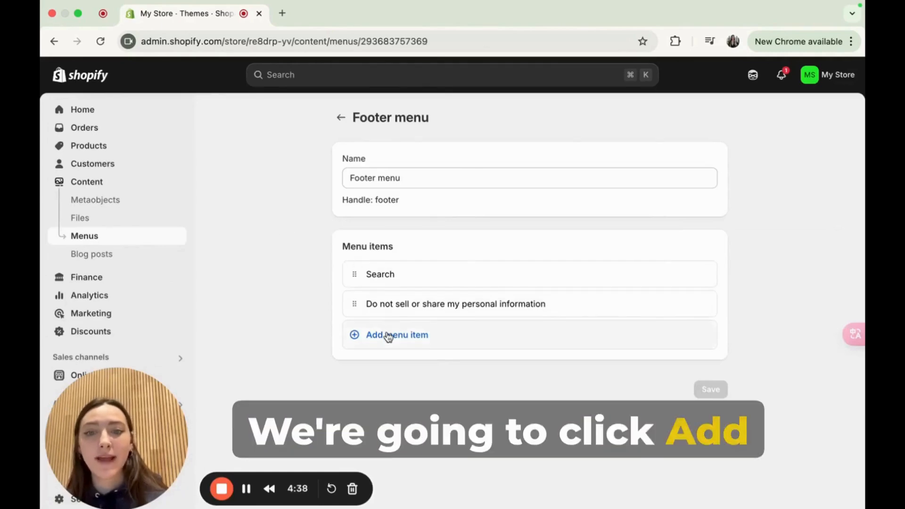
pyautogui.click(456, 330)
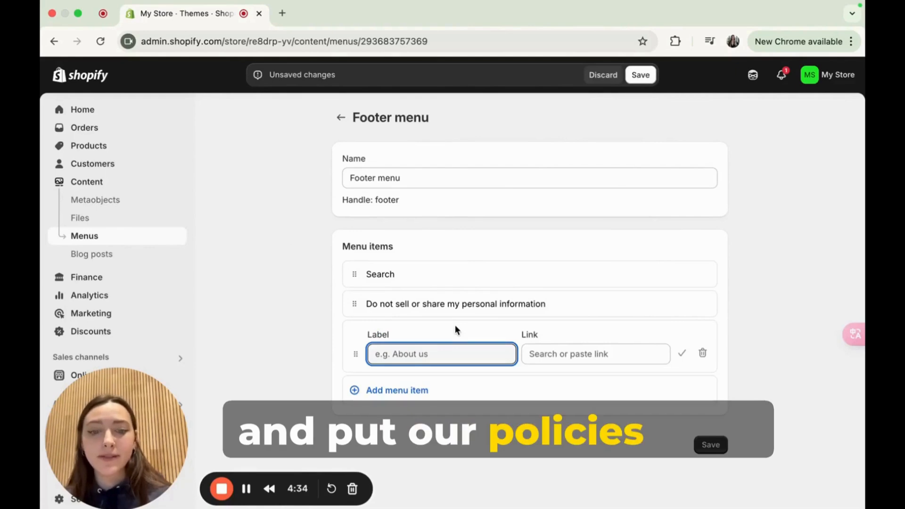
pyautogui.write('Policies')
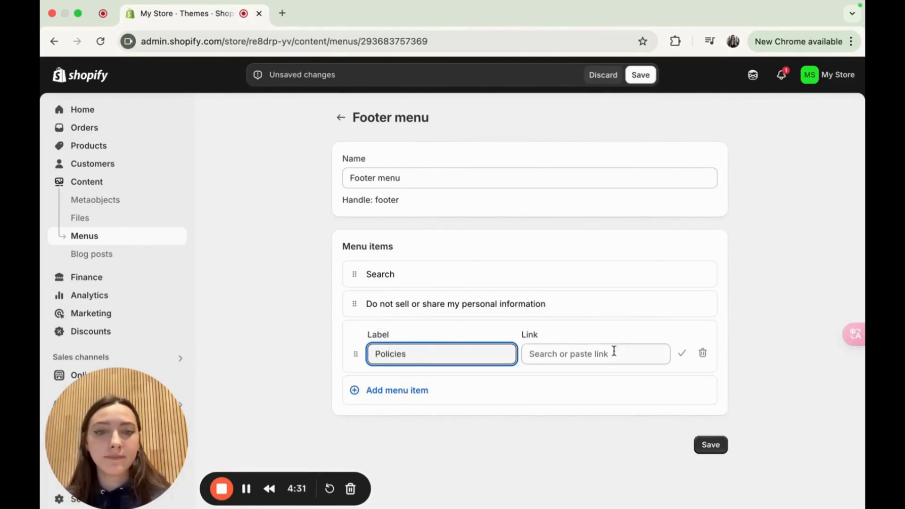
pyautogui.click(614, 352)
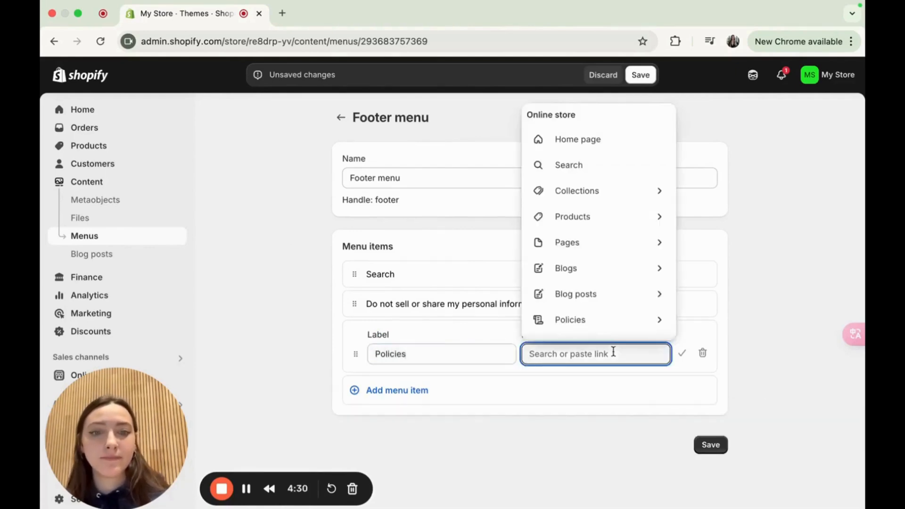
pyautogui.click(587, 325)
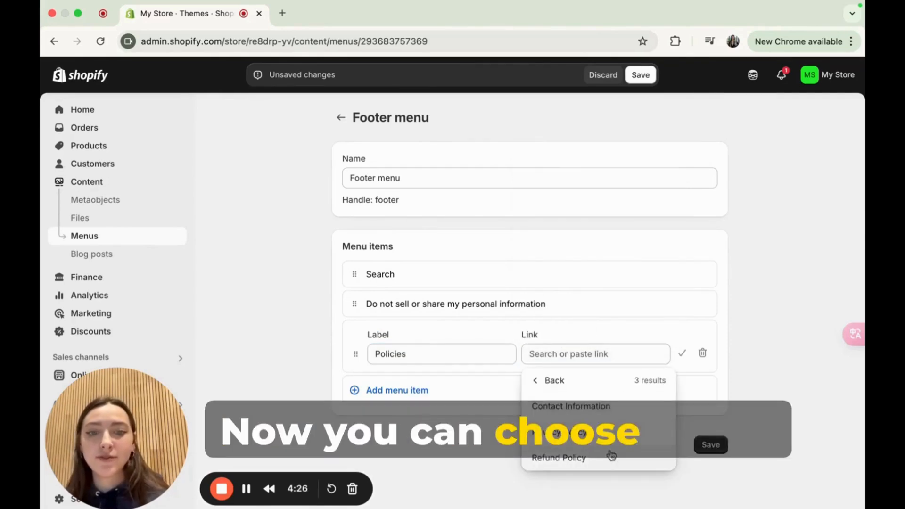
pyautogui.click(624, 406)
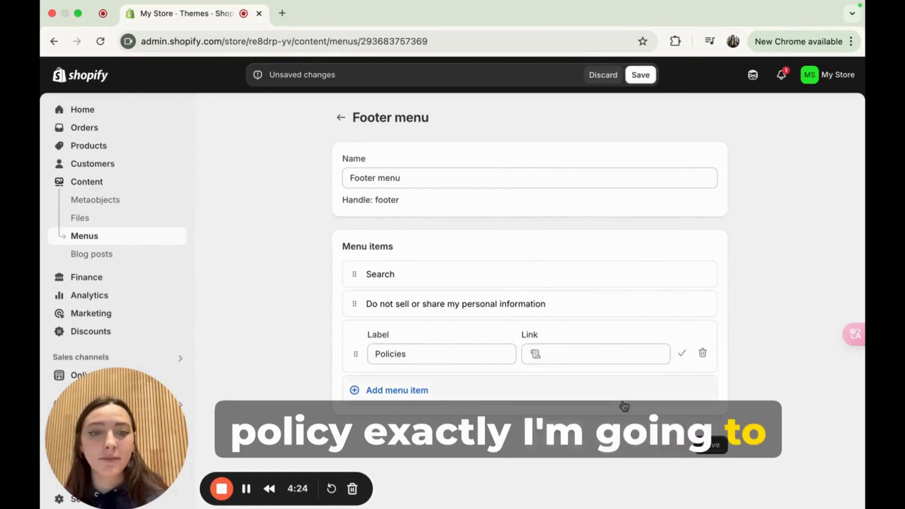
# Step: Add a second Policies item linked to Privacy Policy to the footer menu and save the menu
pyautogui.click(619, 401)
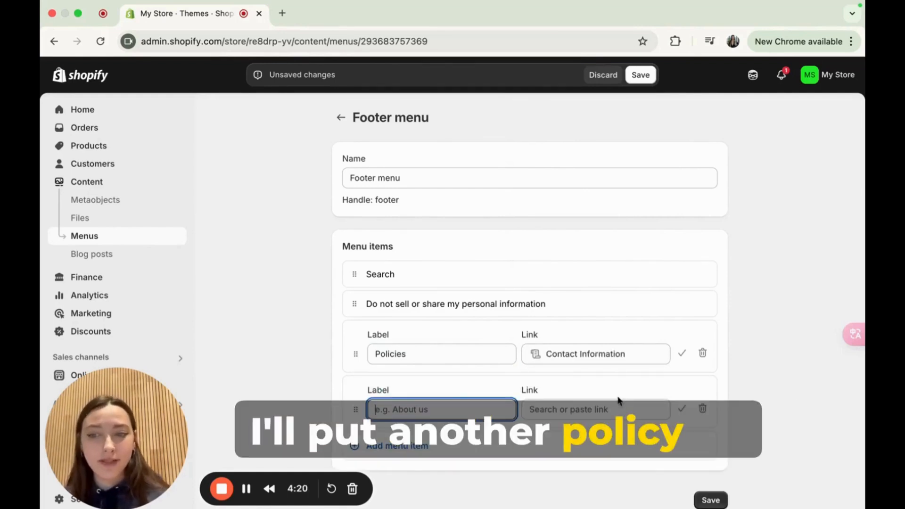
pyautogui.write('Policies')
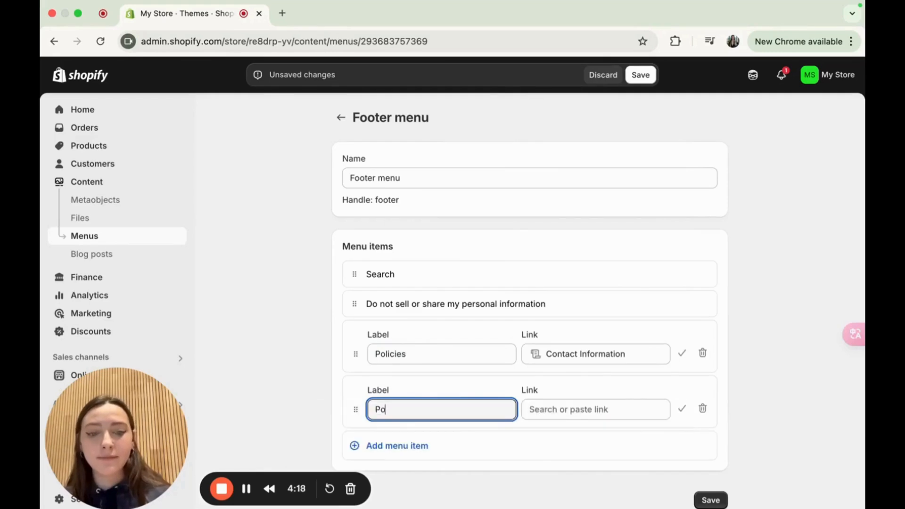
pyautogui.click(615, 410)
pyautogui.click(602, 319)
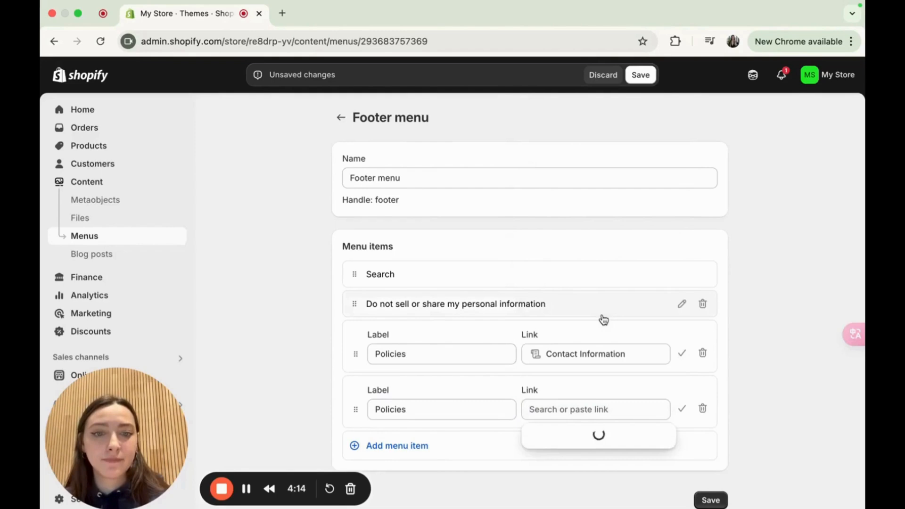
pyautogui.click(607, 364)
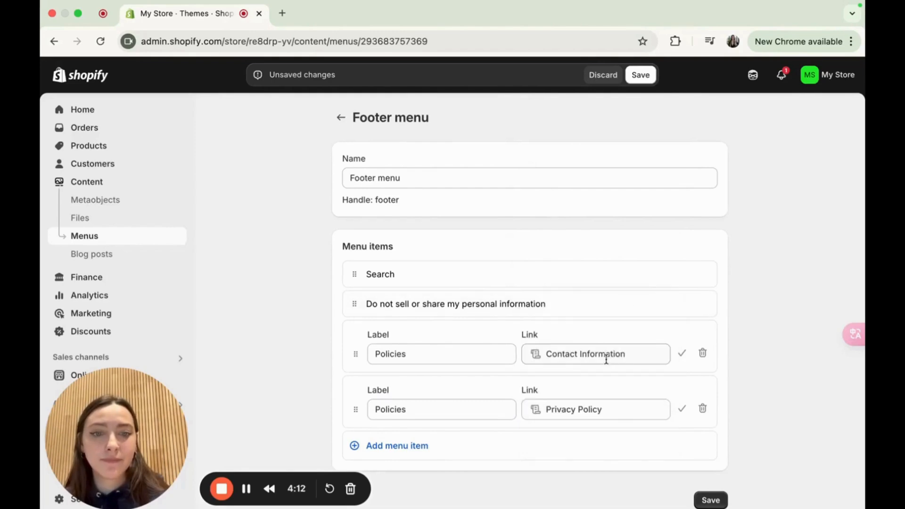
pyautogui.scroll(-1, 763, 413)
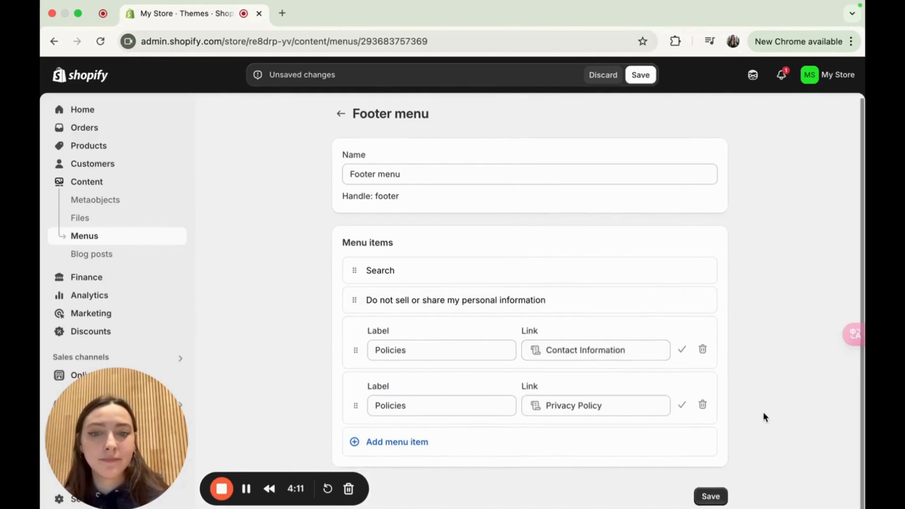
pyautogui.click(711, 497)
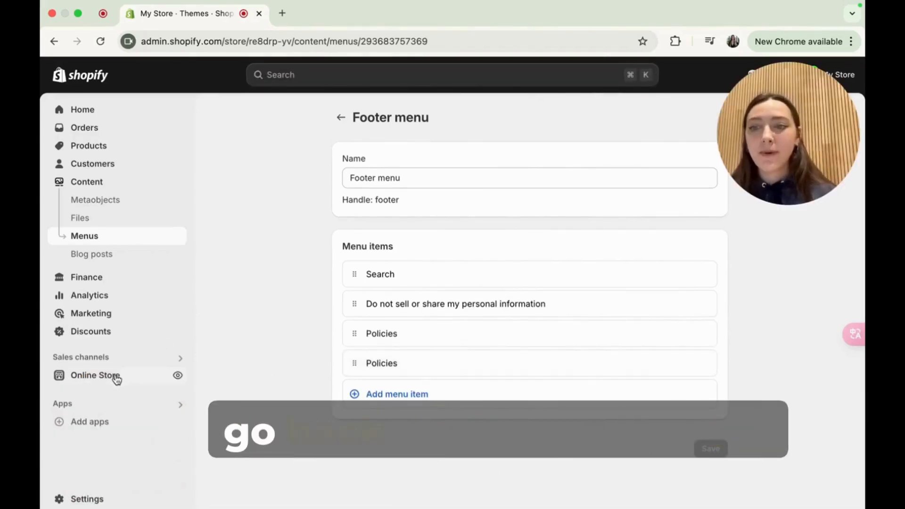
# Step: Open the Dawn theme for customization, check the policy links in the footer section, and exit the theme editor
pyautogui.click(116, 376)
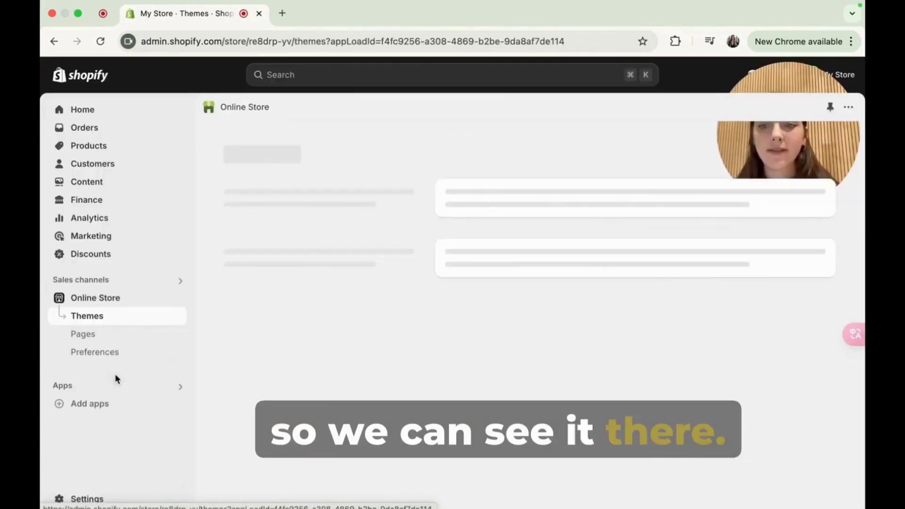
pyautogui.click(801, 430)
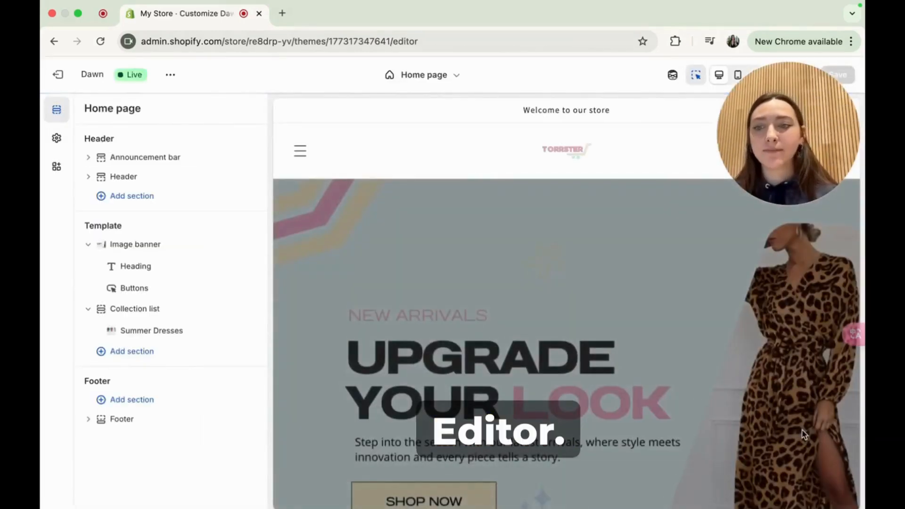
pyautogui.click(160, 420)
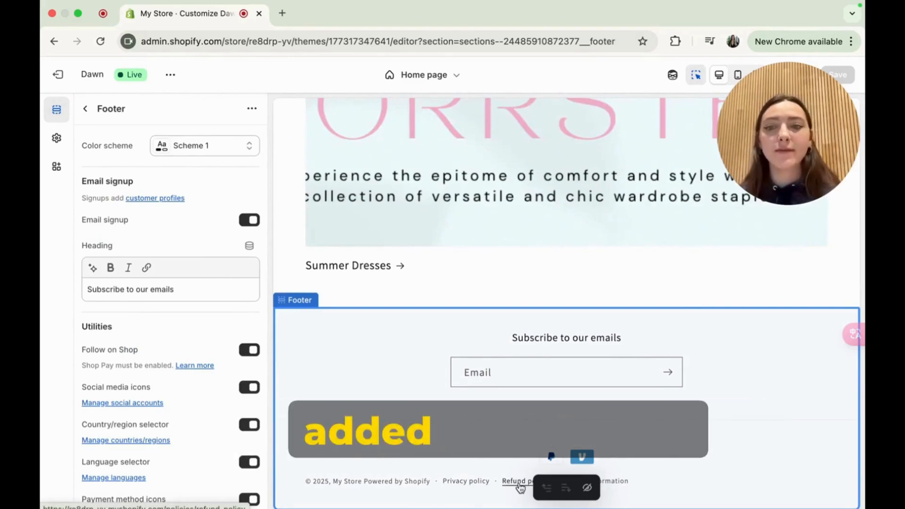
pyautogui.scroll(-3, 101, 388)
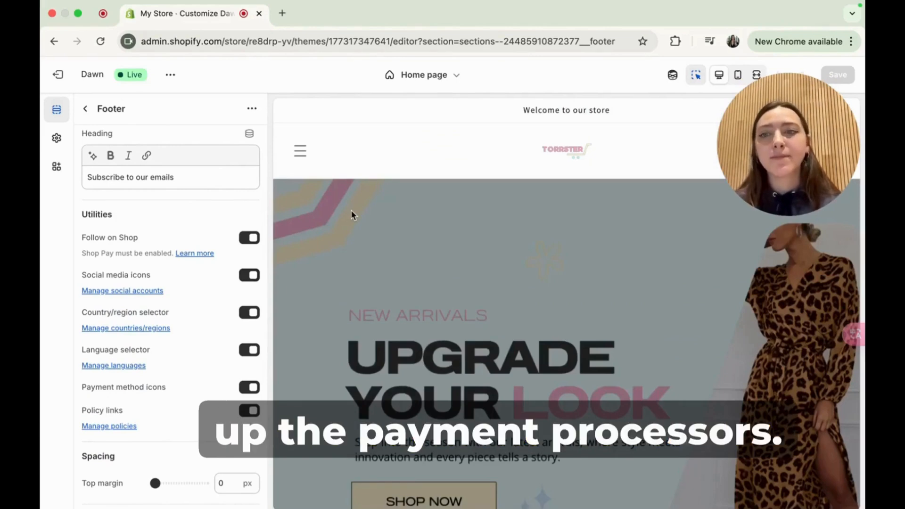
pyautogui.click(55, 77)
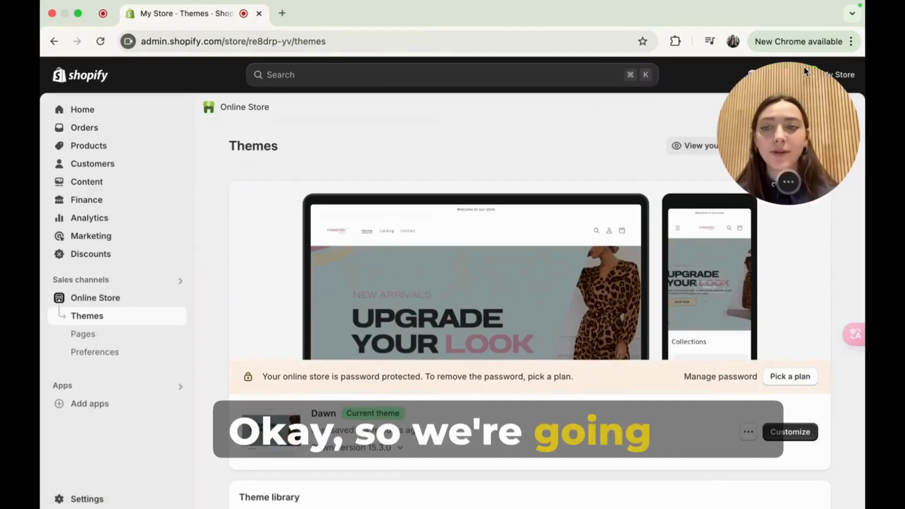
# Step: Review the store's payment settings and open the Shopify Payments account setup
pyautogui.click(133, 500)
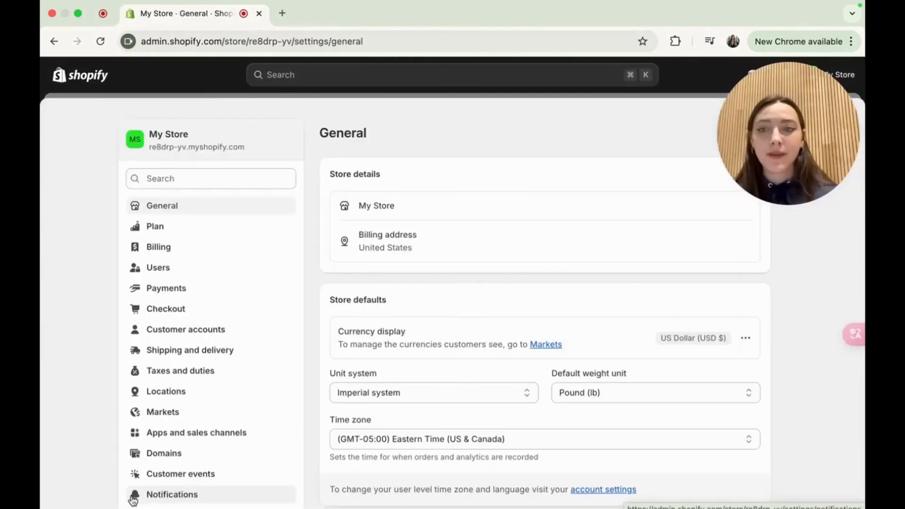
pyautogui.click(210, 296)
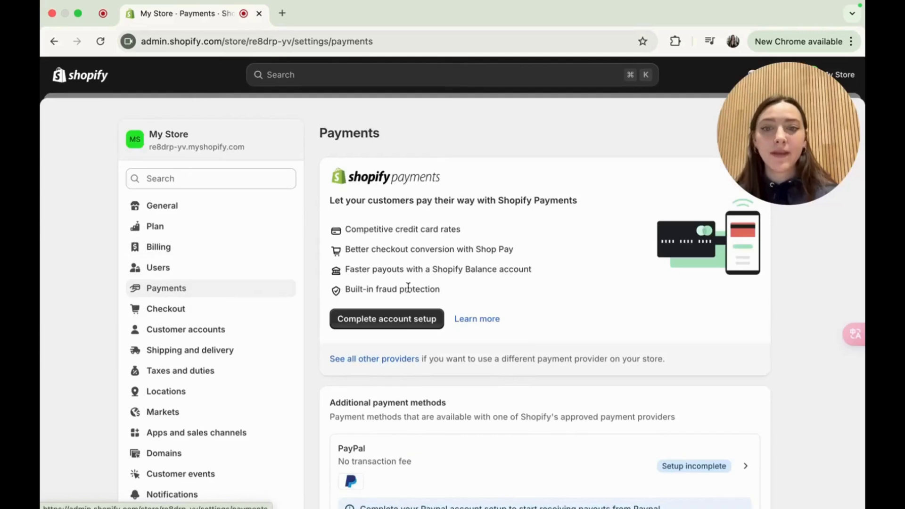
pyautogui.click(402, 319)
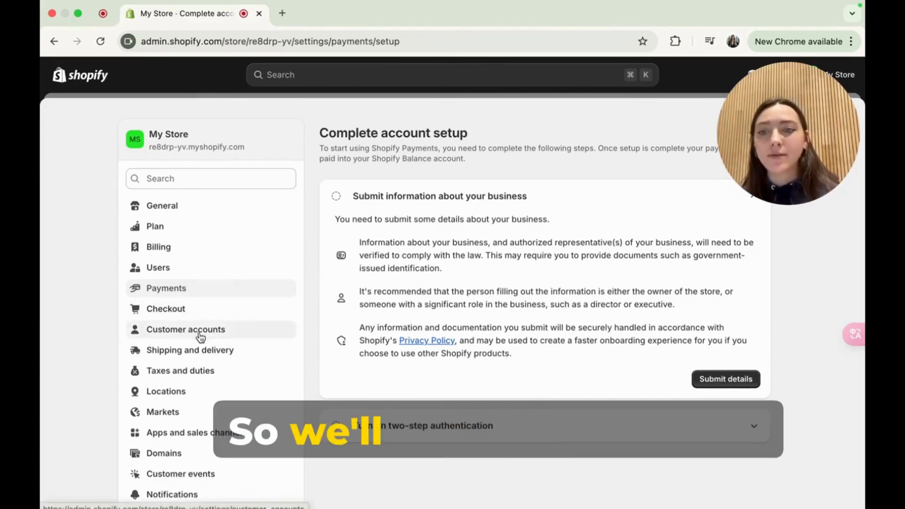
# Step: Review the shipping zones and rates of the general shipping profile for all products
pyautogui.click(257, 353)
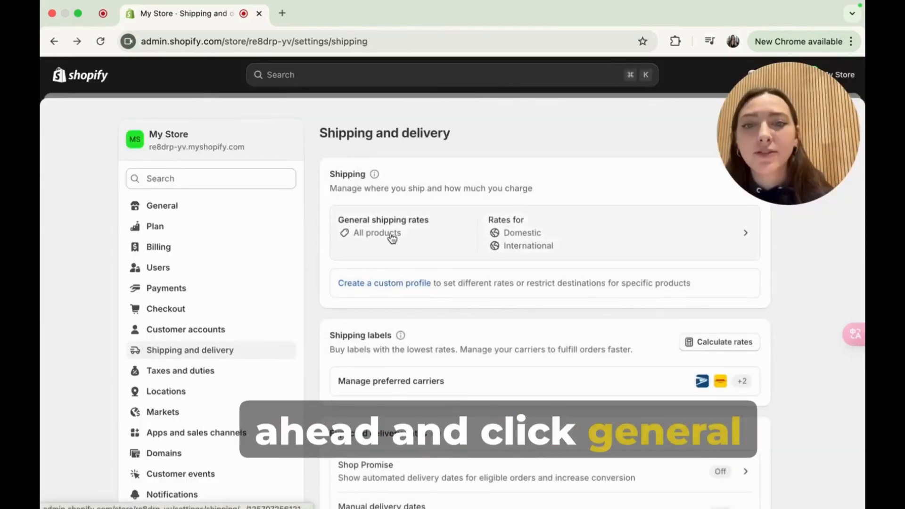
pyautogui.click(423, 243)
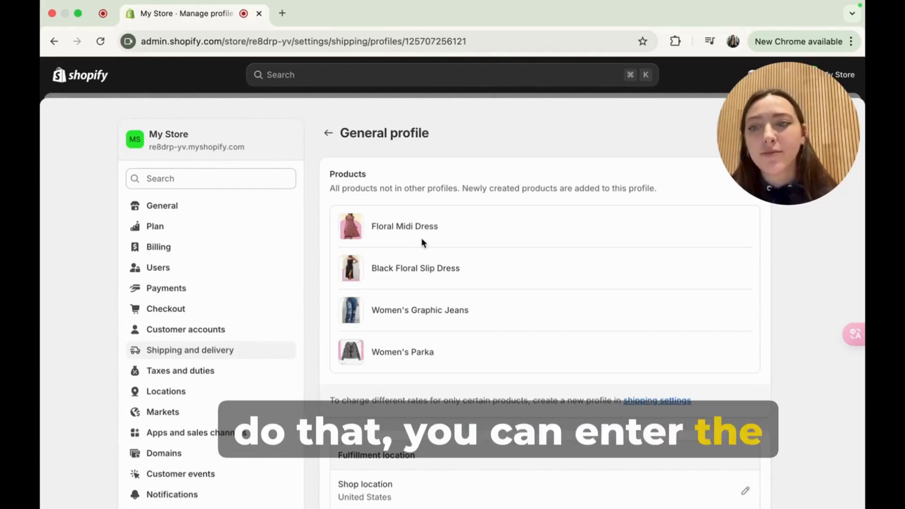
pyautogui.scroll(-6, 691, 372)
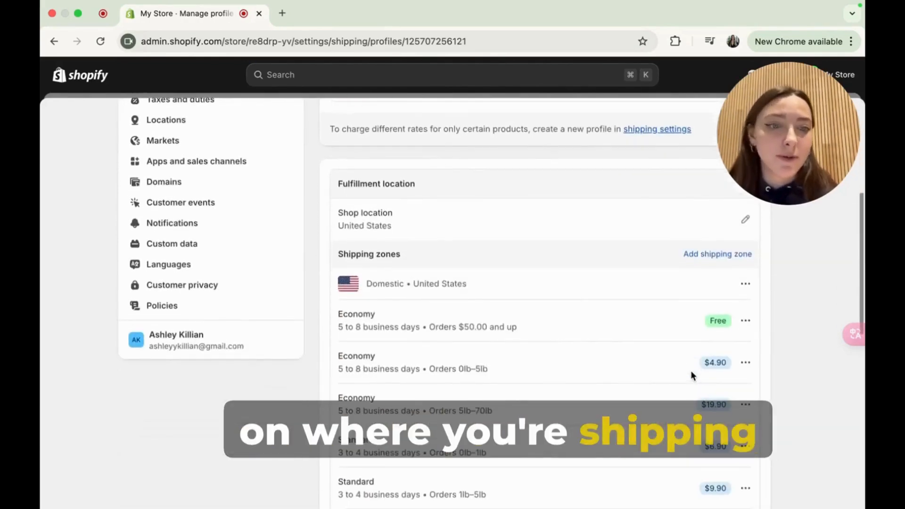
pyautogui.scroll(10, 691, 370)
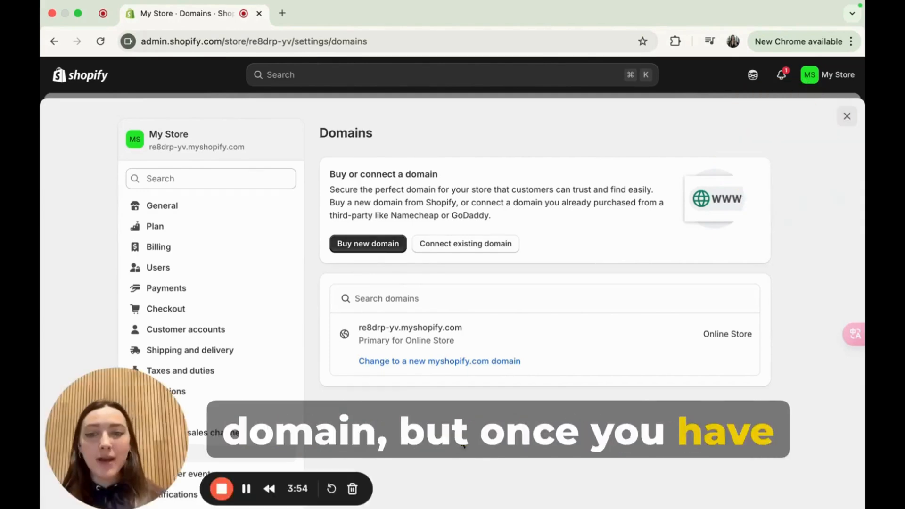
# Step: Leave the domain settings, compare the available subscription plans, and close the plan selection without choosing one
pyautogui.click(845, 117)
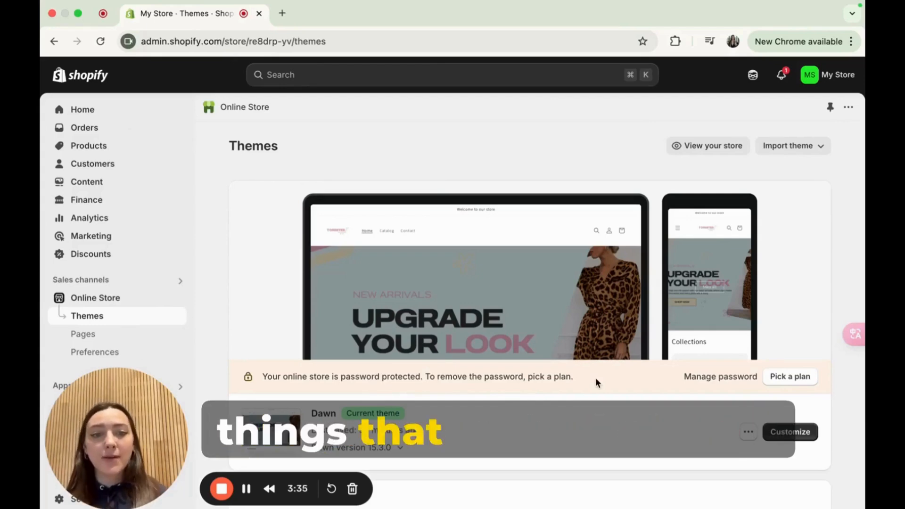
pyautogui.click(780, 382)
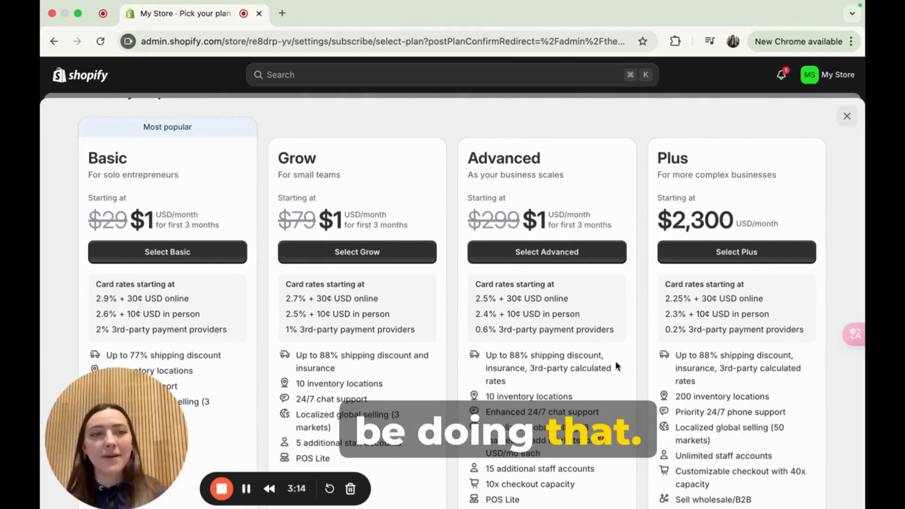
pyautogui.click(847, 116)
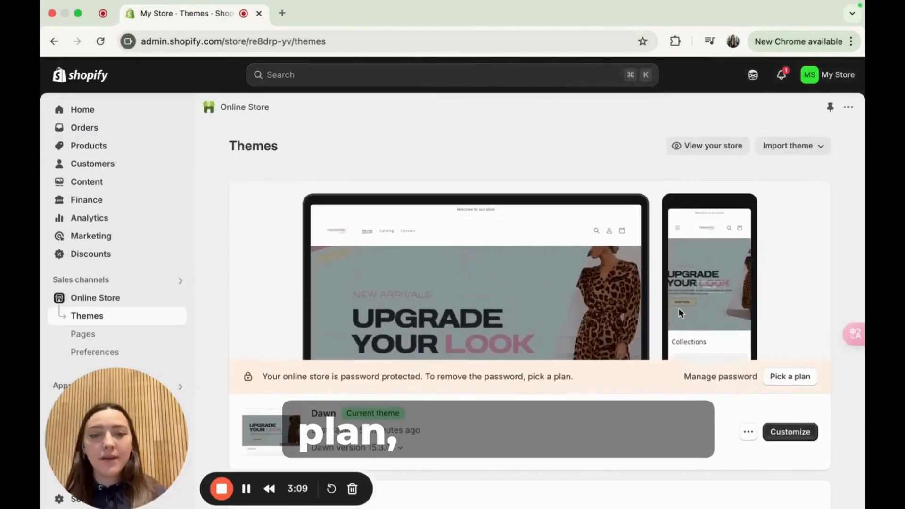